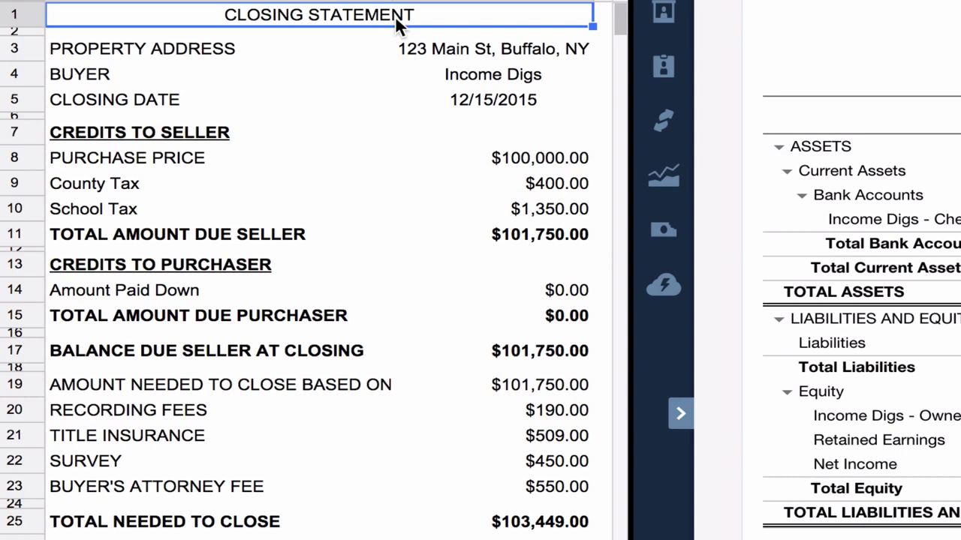
Step: Review the closing statement's property details, seller and purchaser credits, balance due, closing fees and total needed to close
click(481, 53)
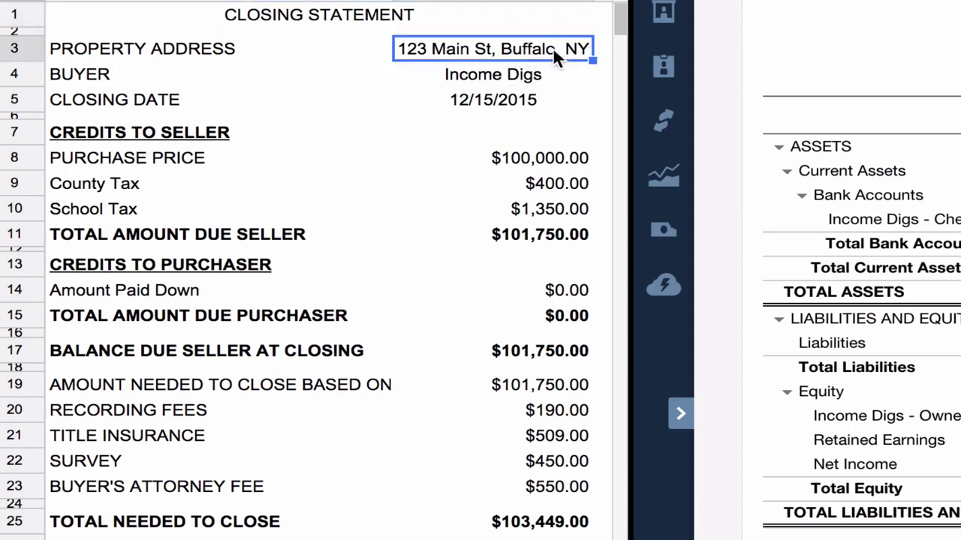
click(521, 82)
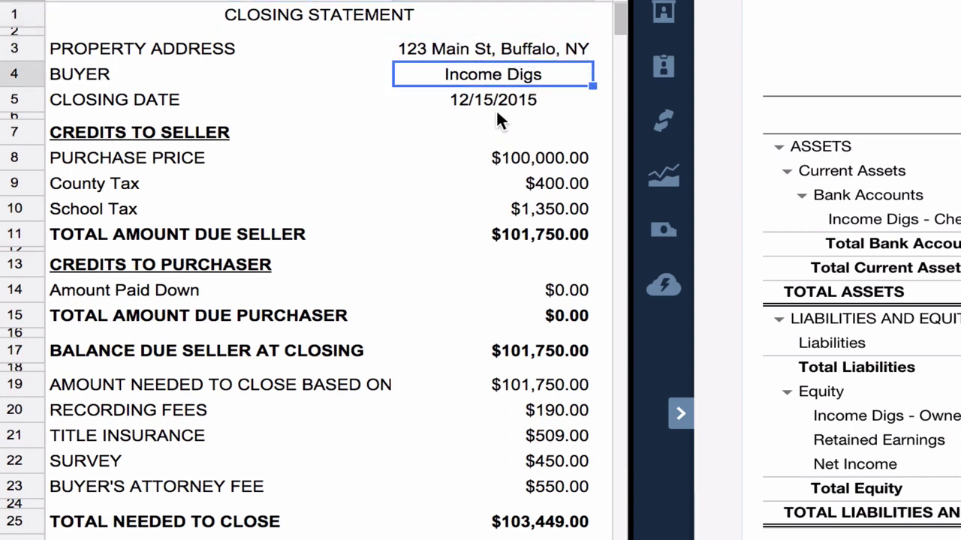
click(563, 157)
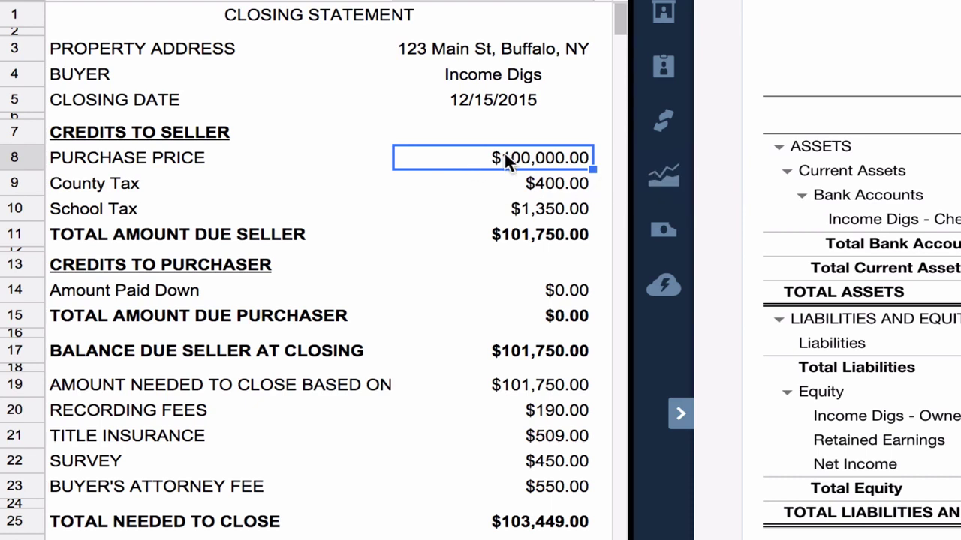
click(582, 192)
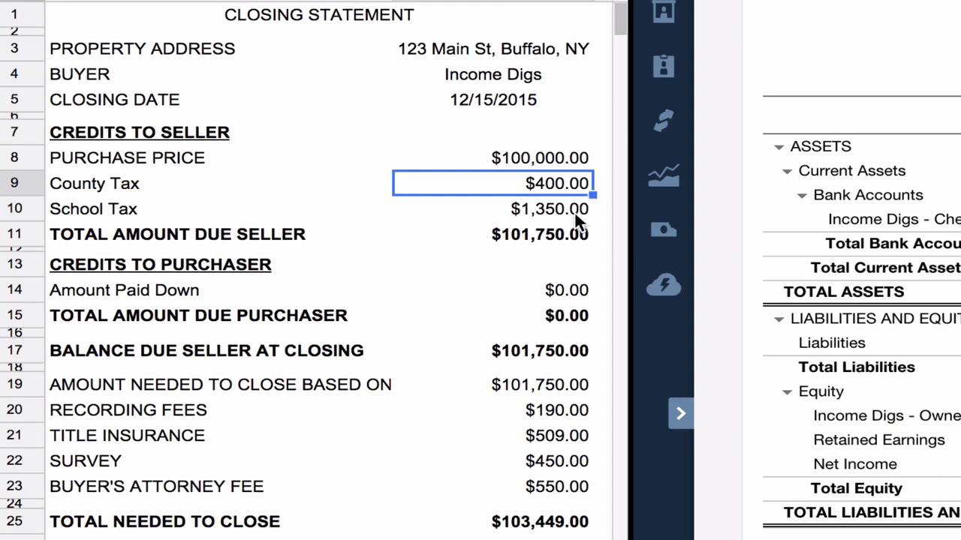
click(574, 212)
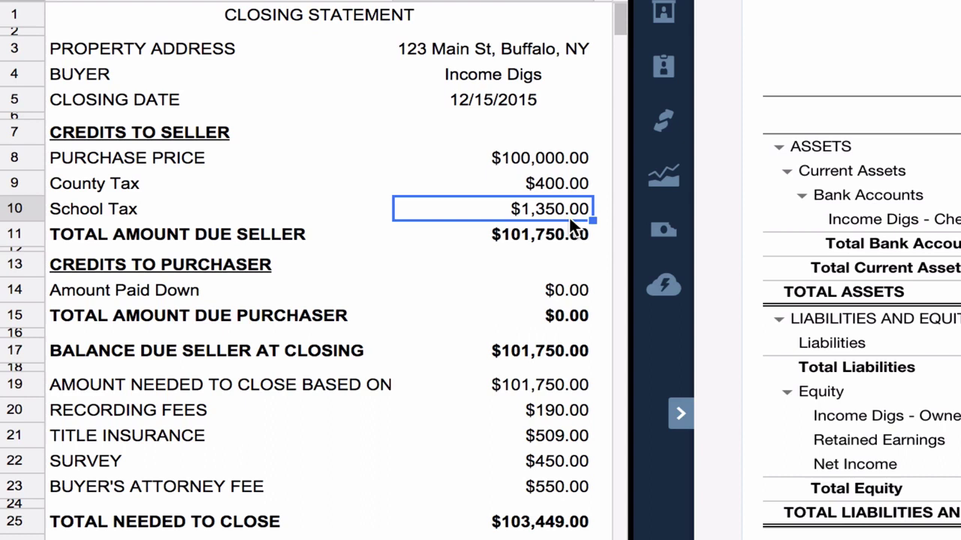
click(564, 229)
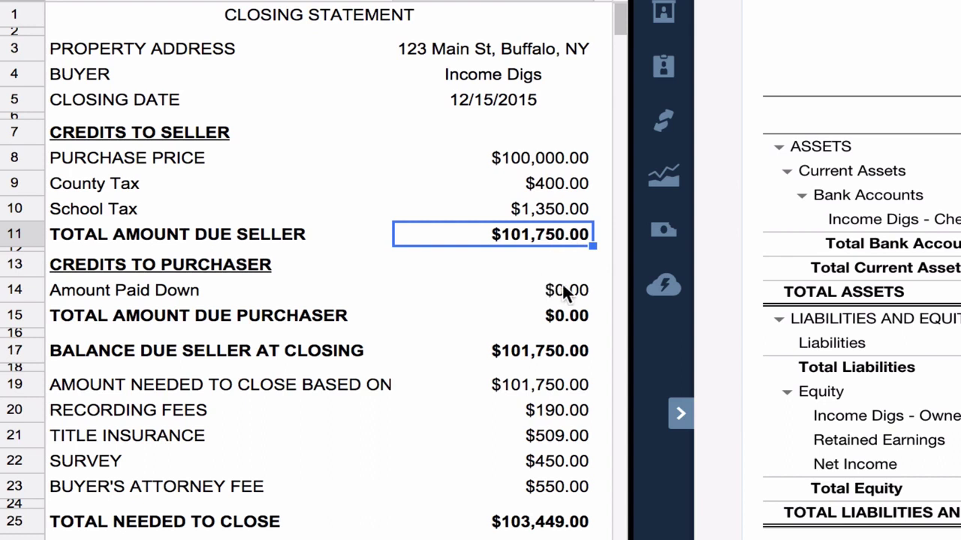
click(588, 293)
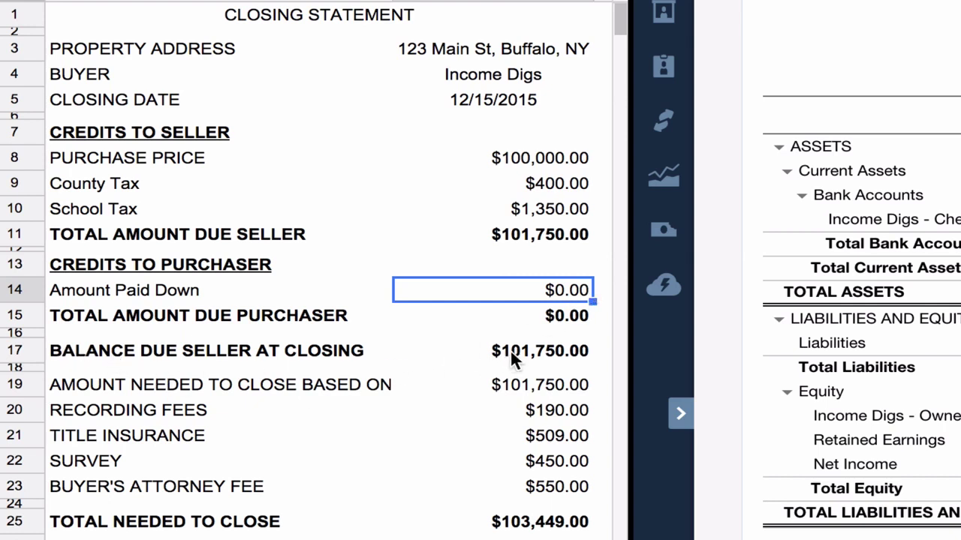
click(544, 350)
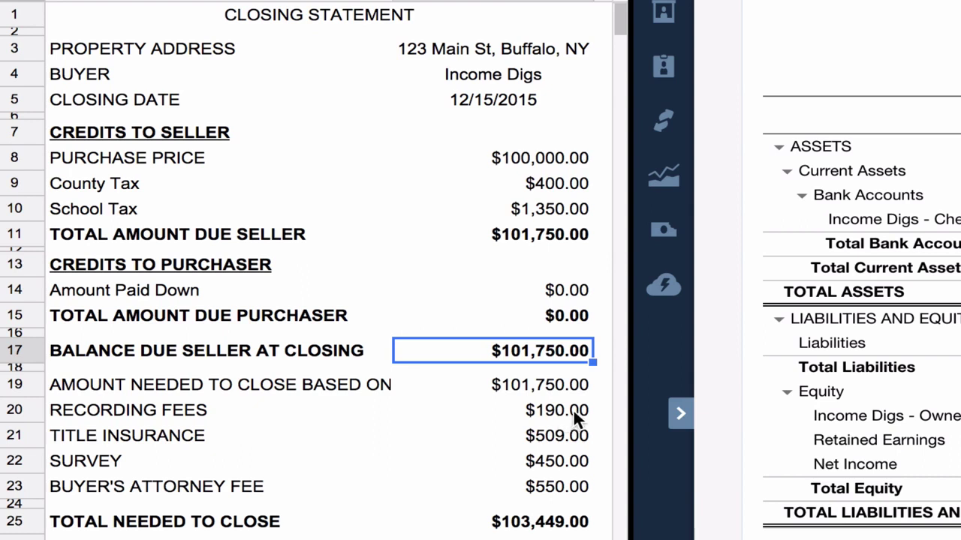
click(562, 458)
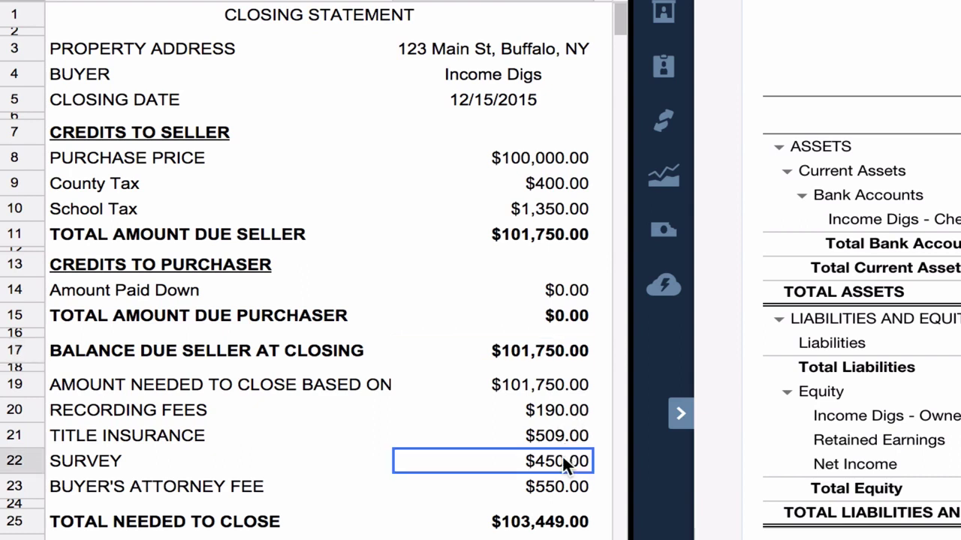
drag(562, 488, 566, 406)
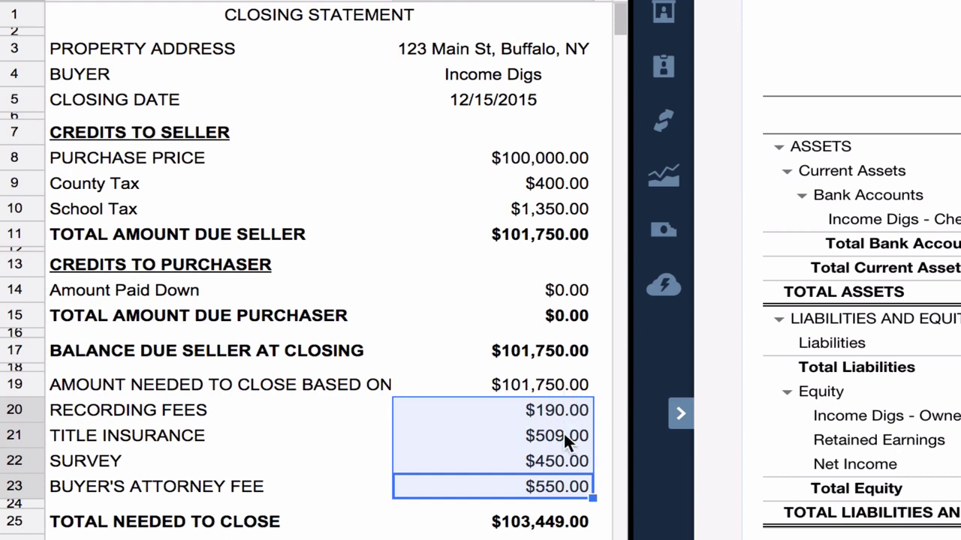
click(554, 521)
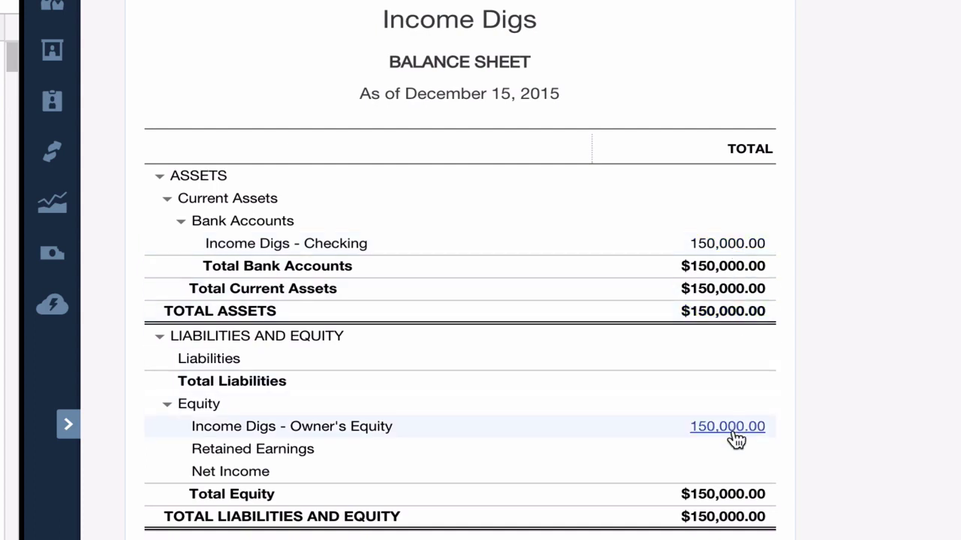
Step: Switch to QuickBooks Online and create a new journal entry, going on to its first line
click(754, 255)
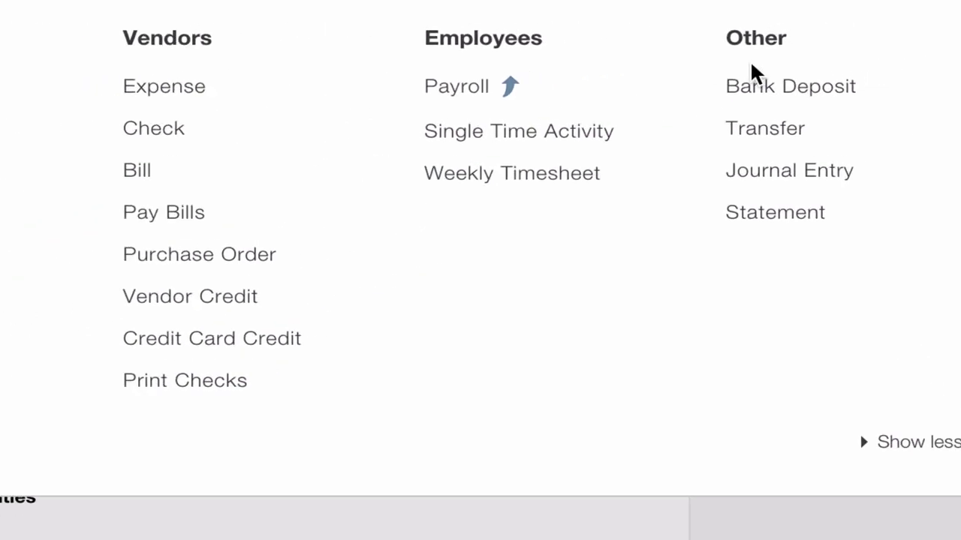
click(794, 172)
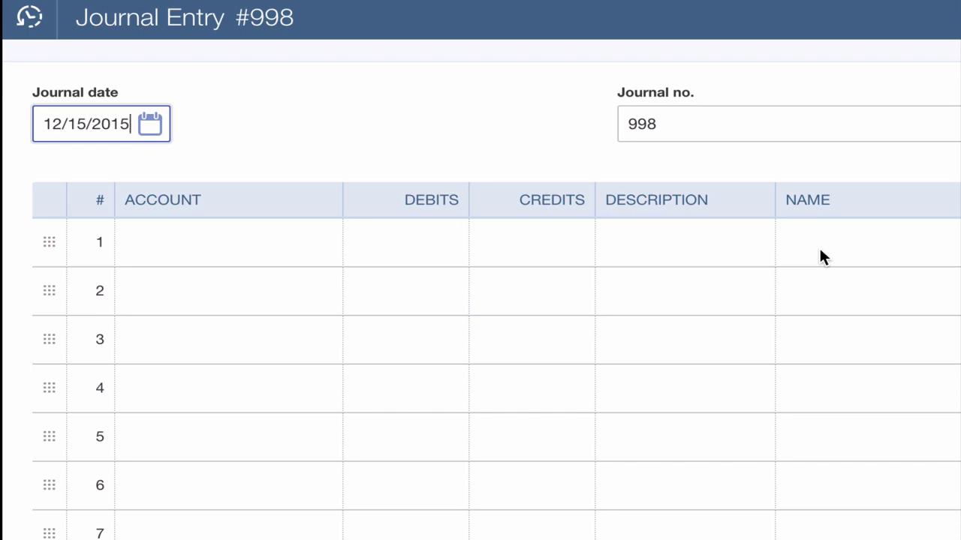
key(Tab)
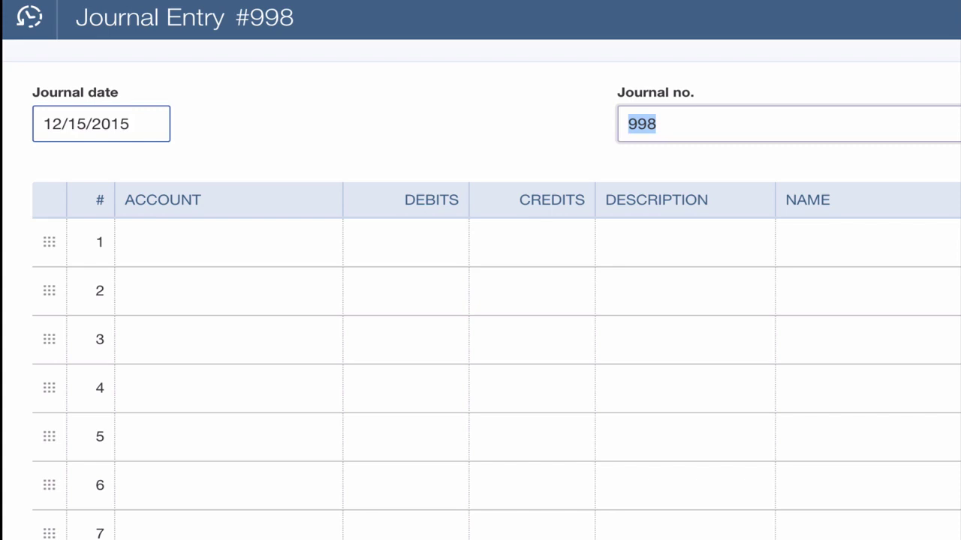
key(Tab)
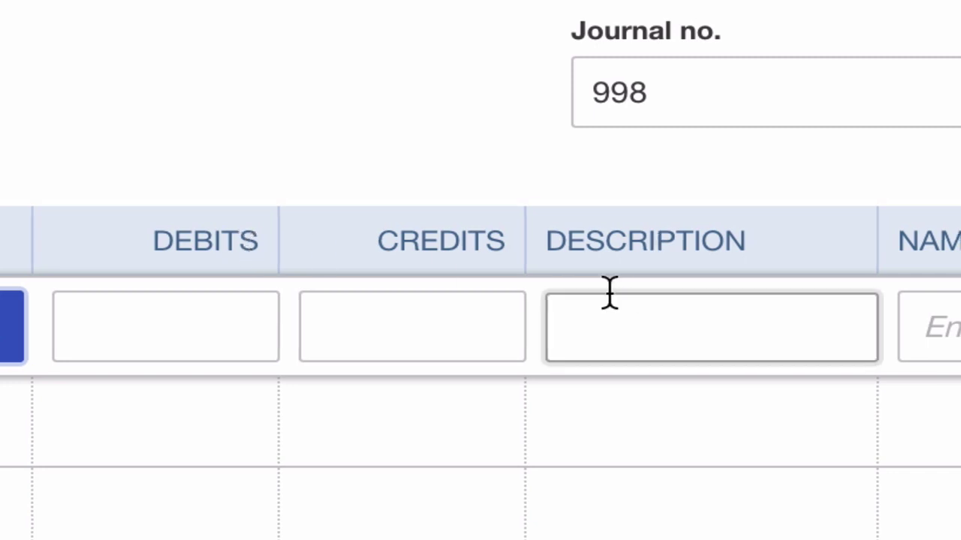
Step: Examine the first journal line's Name, Business and Class fields, then return to its Account field
scroll(571, 294, right, 10)
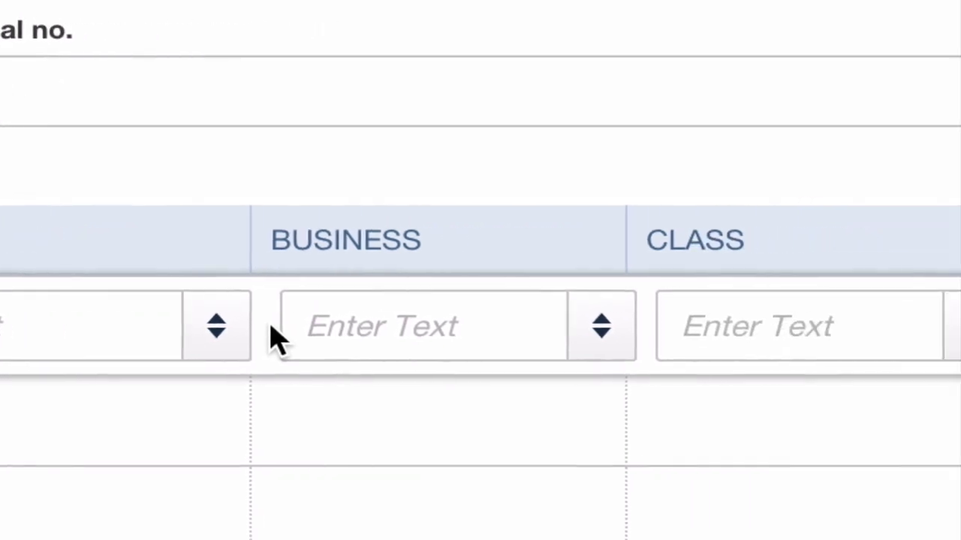
click(638, 337)
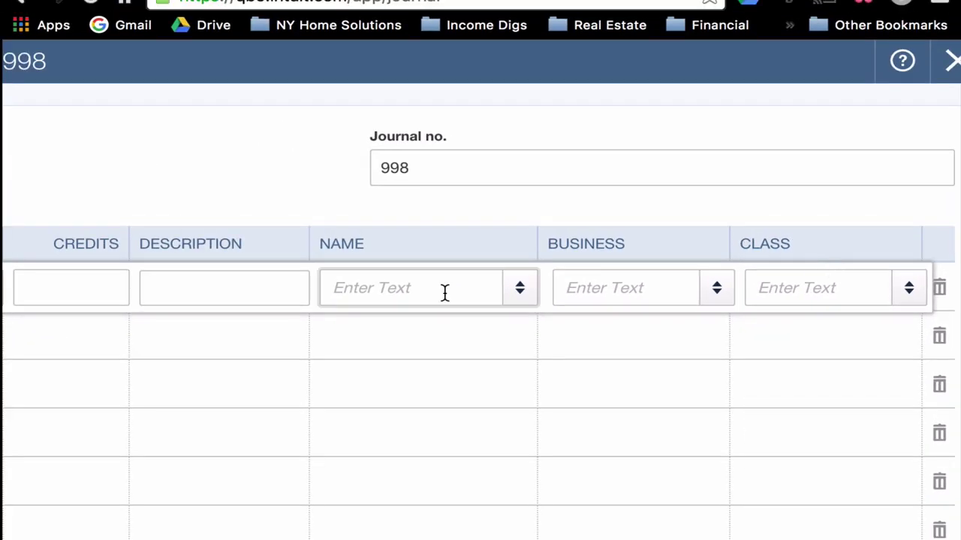
click(444, 292)
key(shift+Tab)
key(shift+Tab)
key(shift+Tab)
key(shift+Tab)
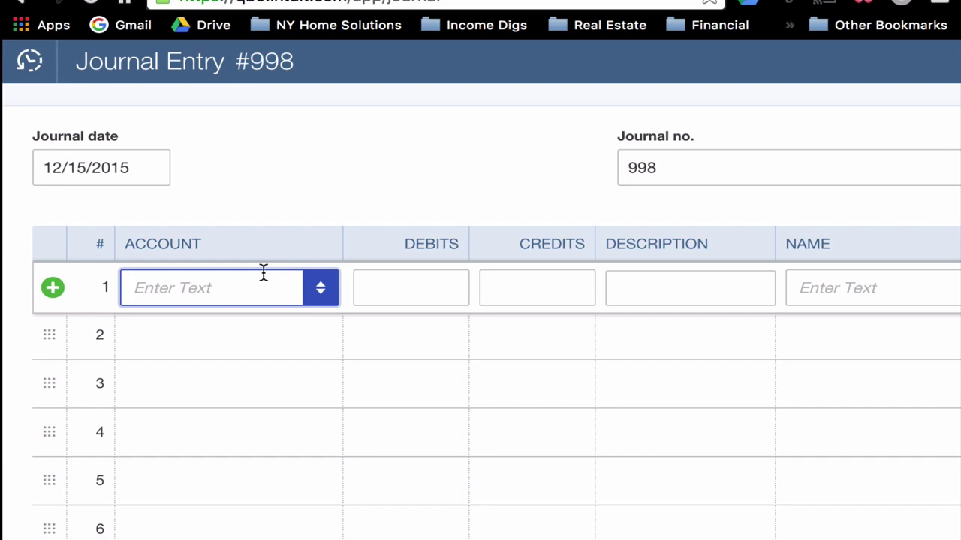
Step: Add a new account named with the property's street address on line 1, with category Fixed Assets and detail type Buildings
text(1)
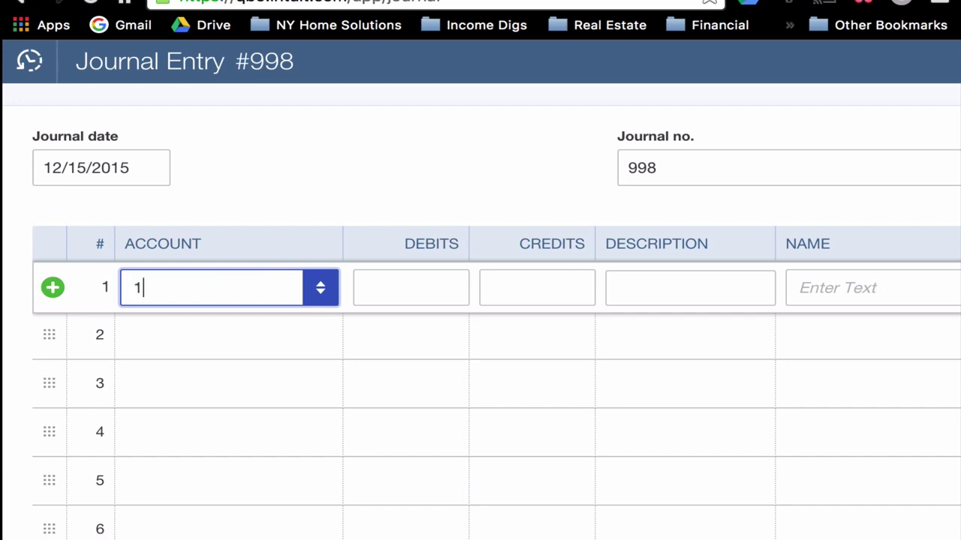
text(23 Main St)
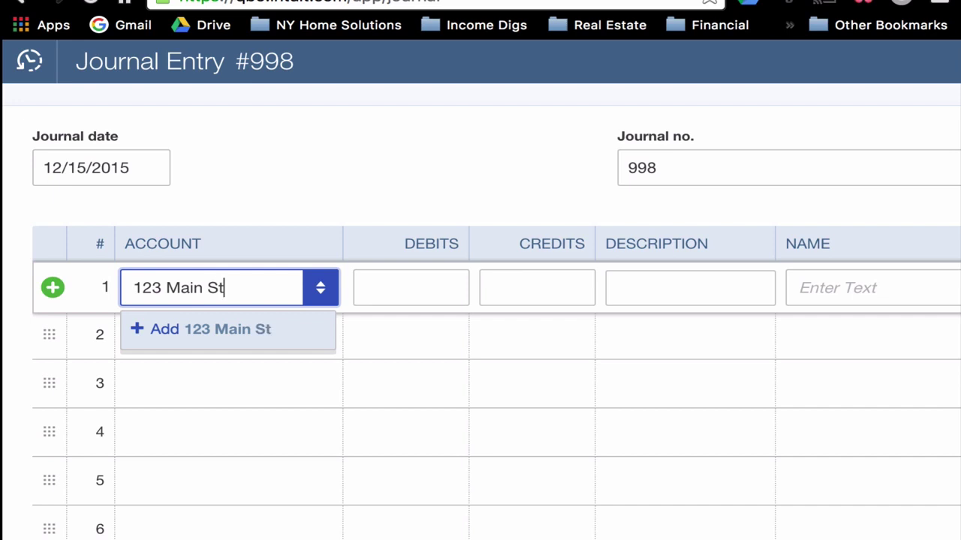
click(263, 338)
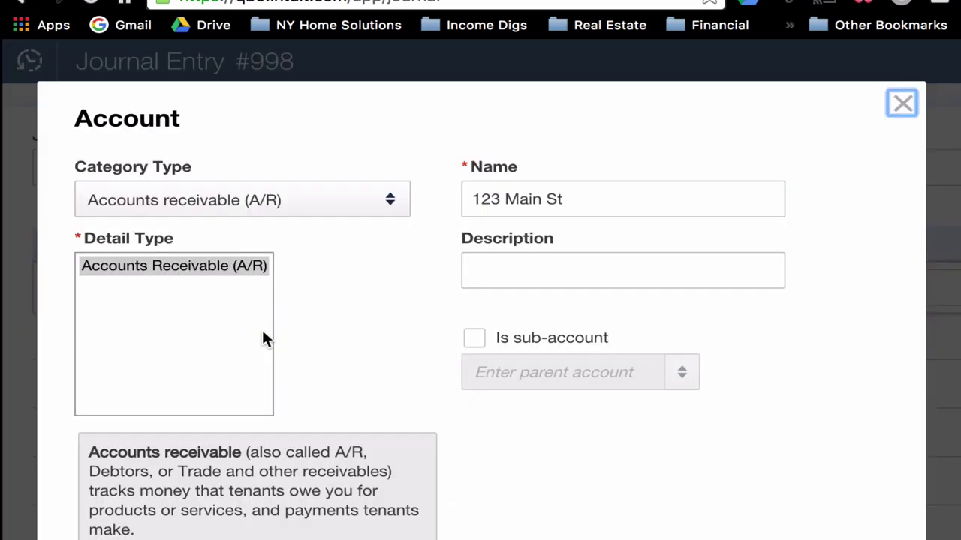
click(275, 207)
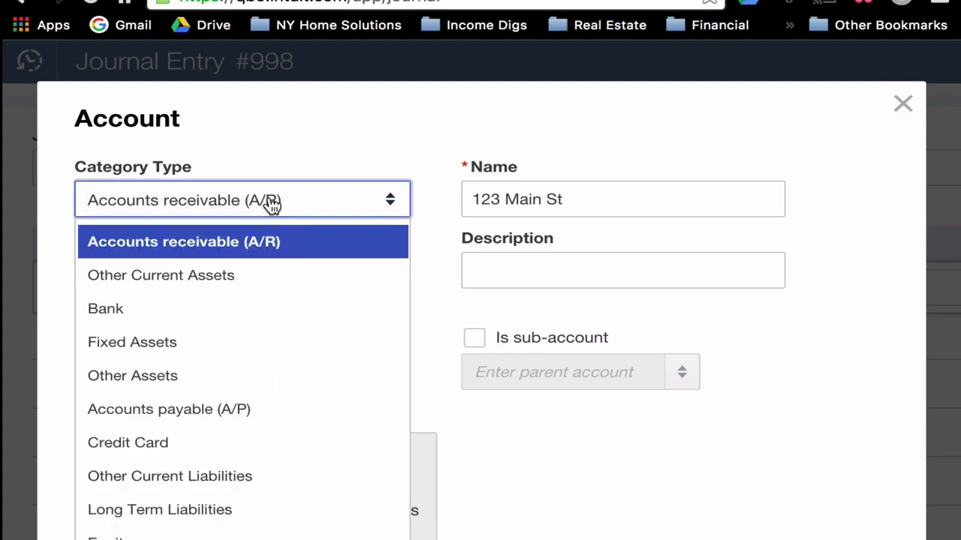
click(215, 349)
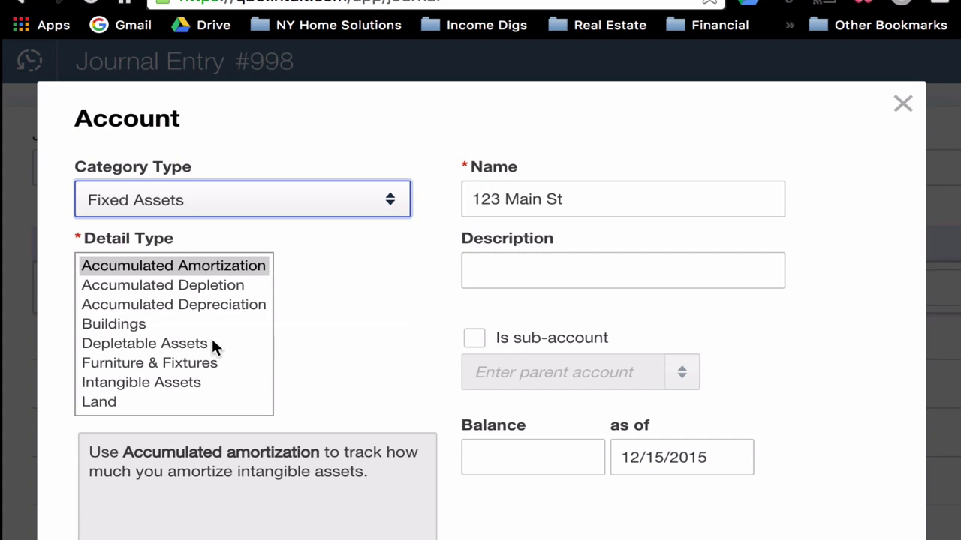
click(137, 326)
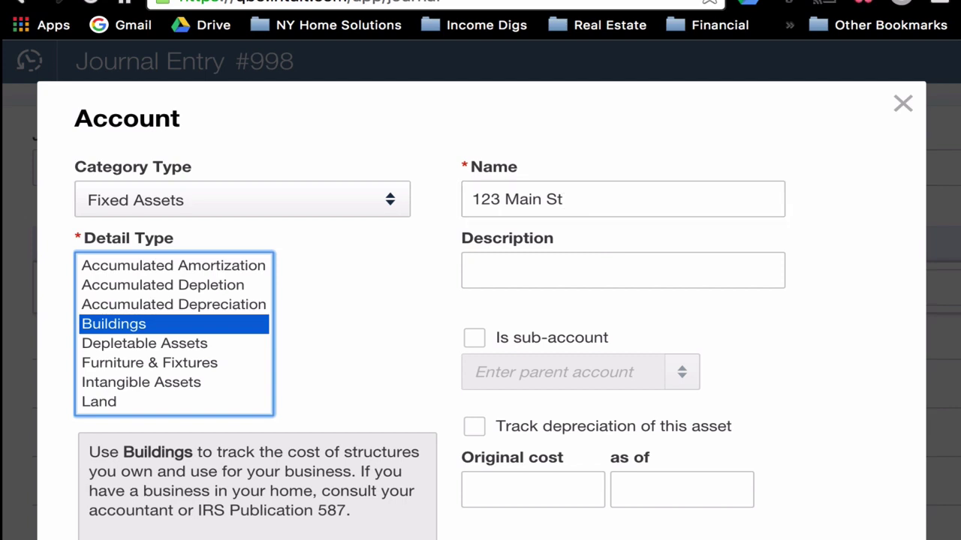
key(Return)
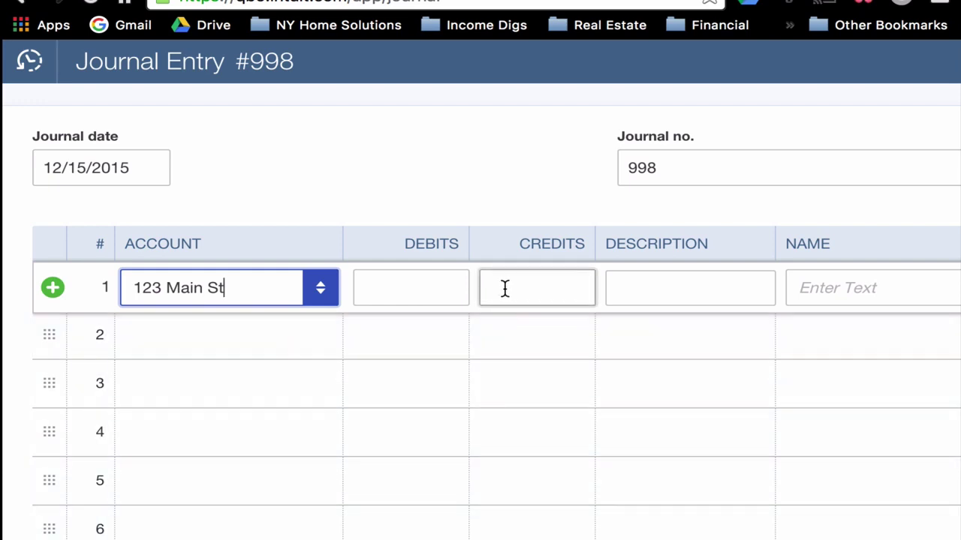
Step: Enter a 100,000 debit on line 1 and describe it as "Purchase of" followed by the property's street address
click(402, 292)
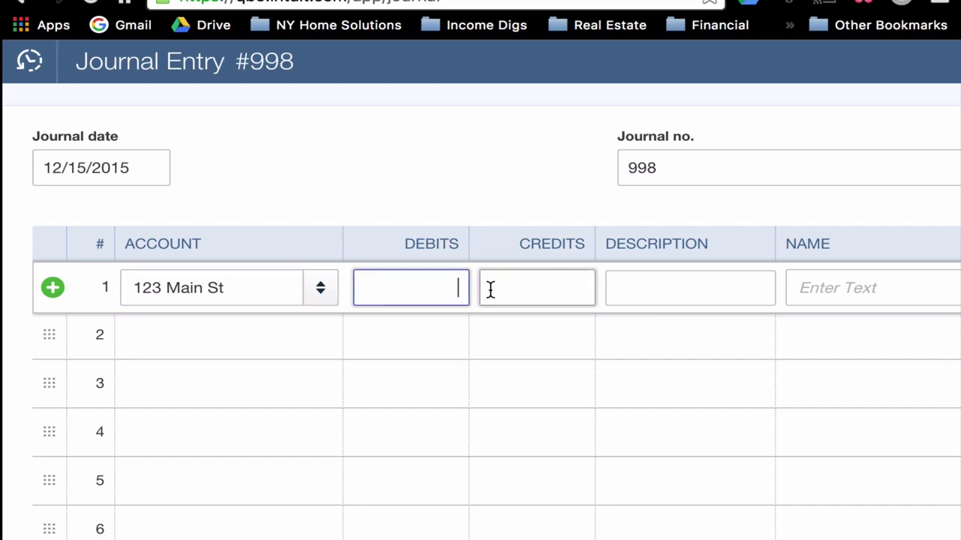
text(100,)
text(0000)
key(Tab)
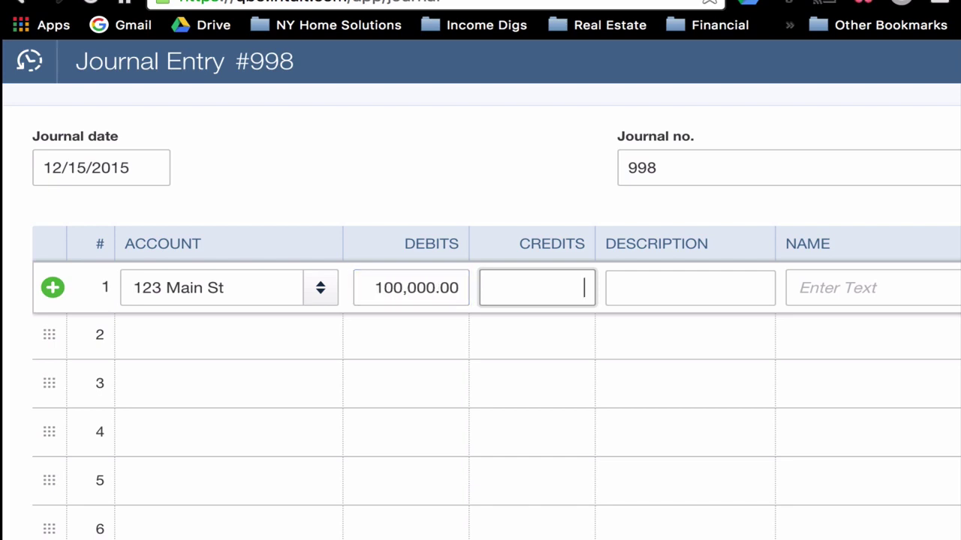
click(689, 287)
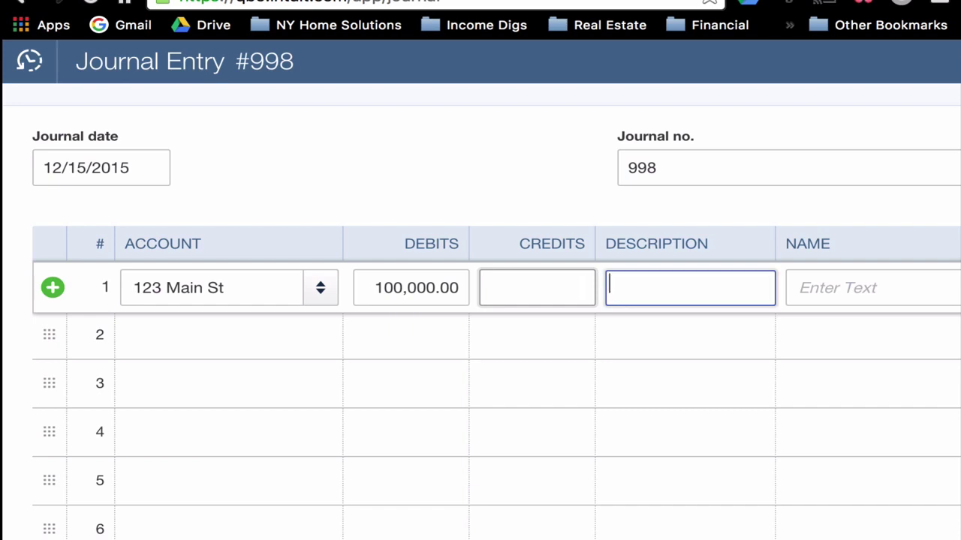
text(Purchase of )
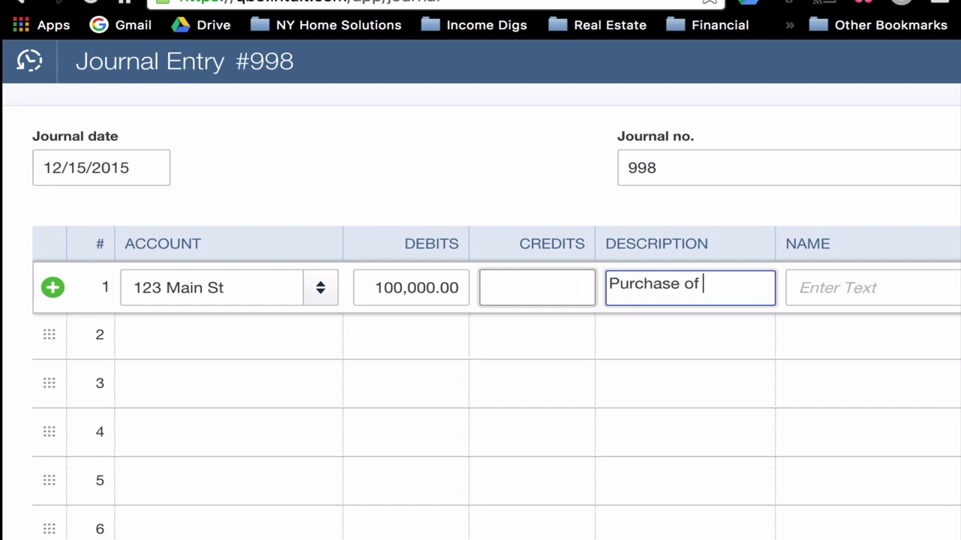
text(123 Main St)
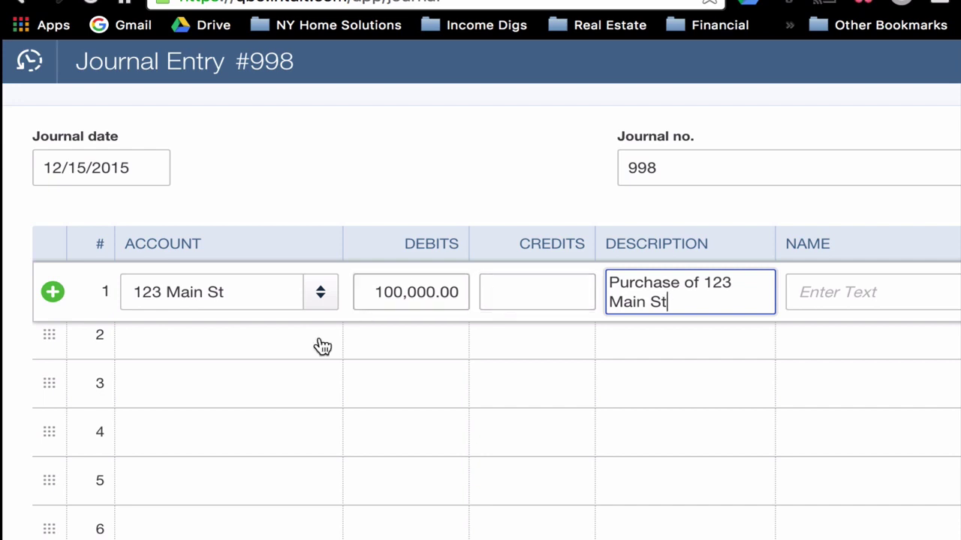
Step: Assign line 2 to the Income Digs - Checking account and set its credit to 103,449
click(248, 345)
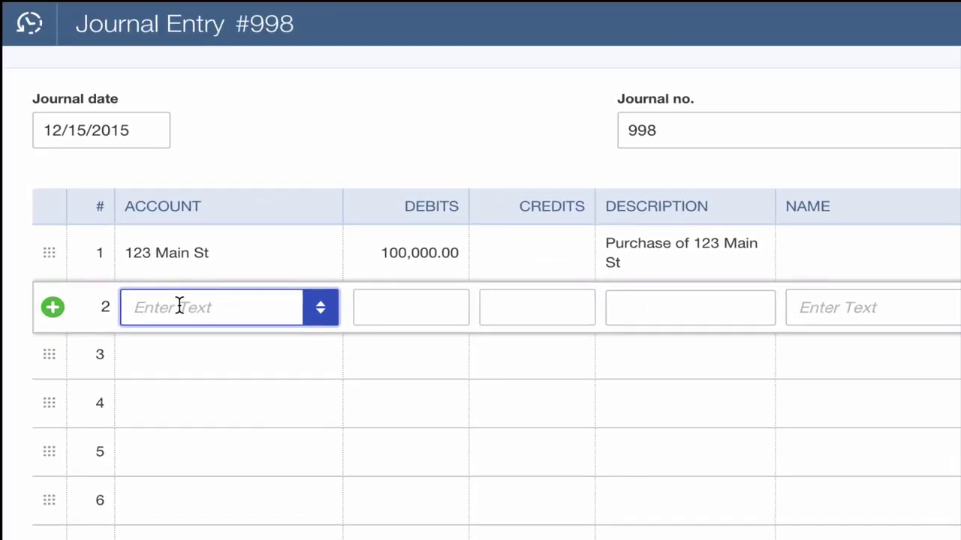
text(Income Digs - Check)
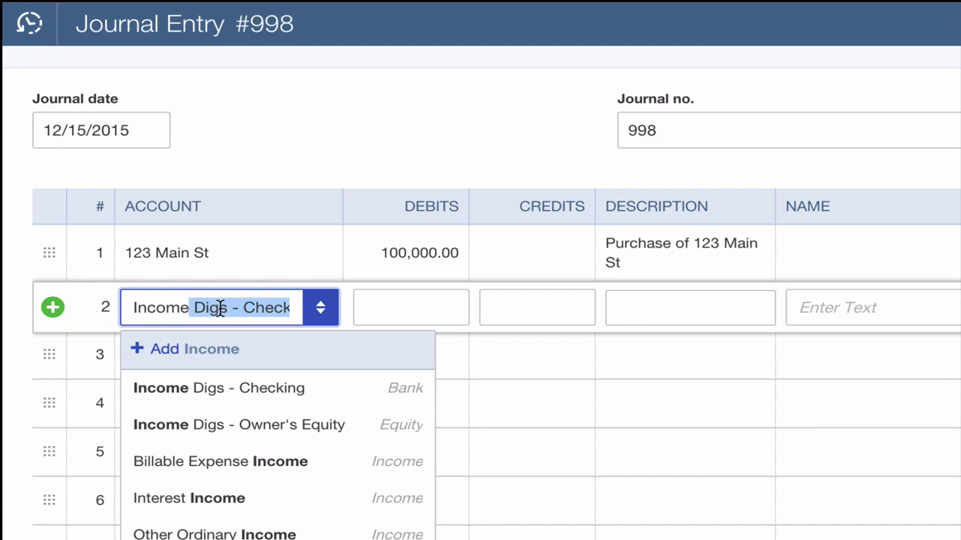
click(178, 398)
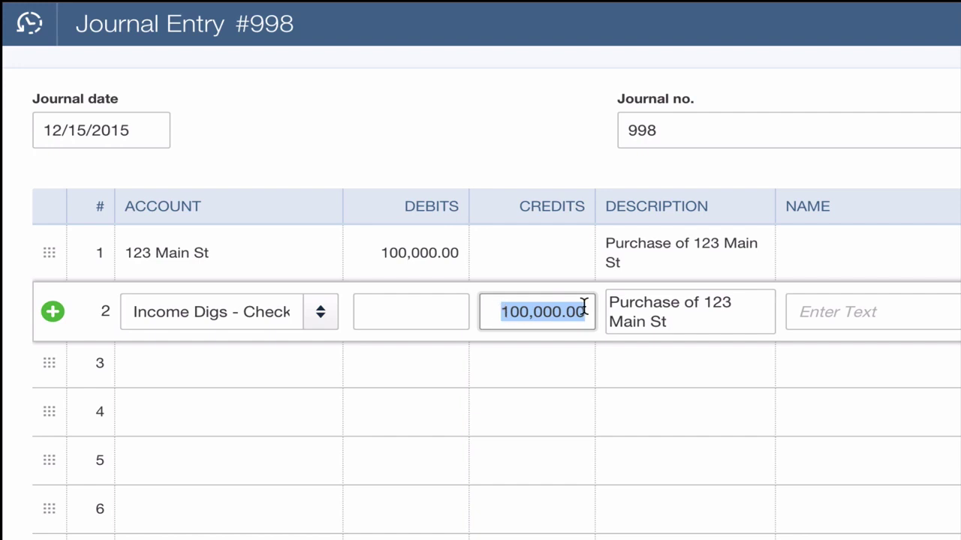
text(103449)
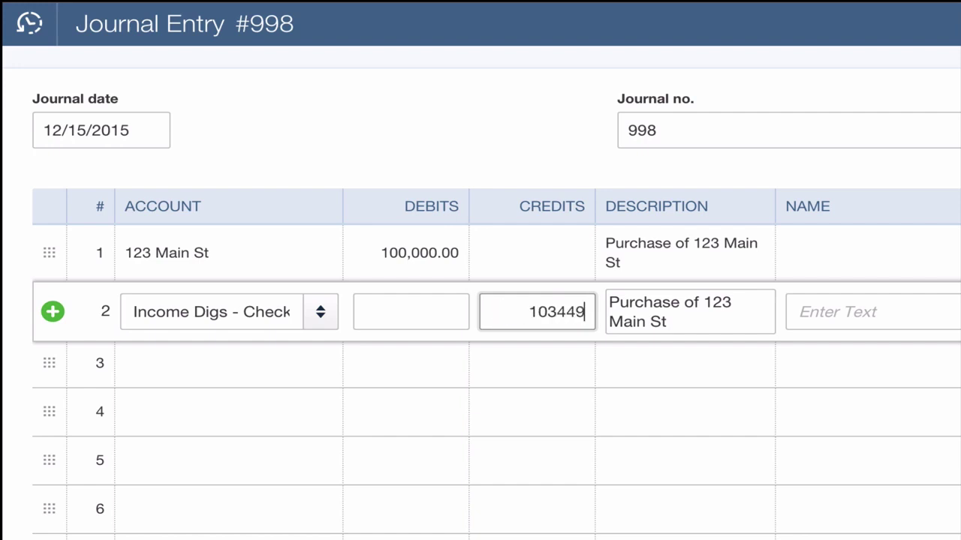
key(Tab)
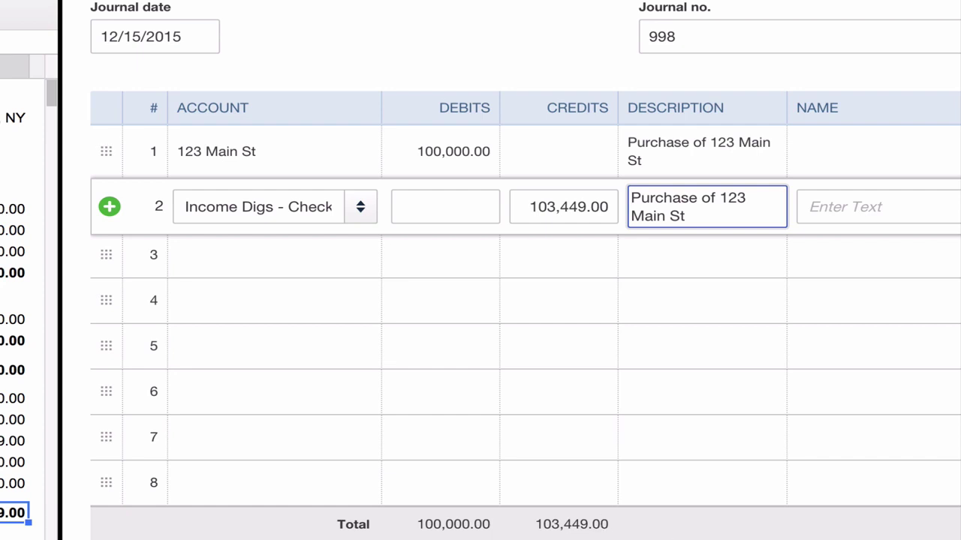
Step: Try to save the journal entry with only the purchase debit and checking credit lines filled in
scroll(878, 525, down, 1)
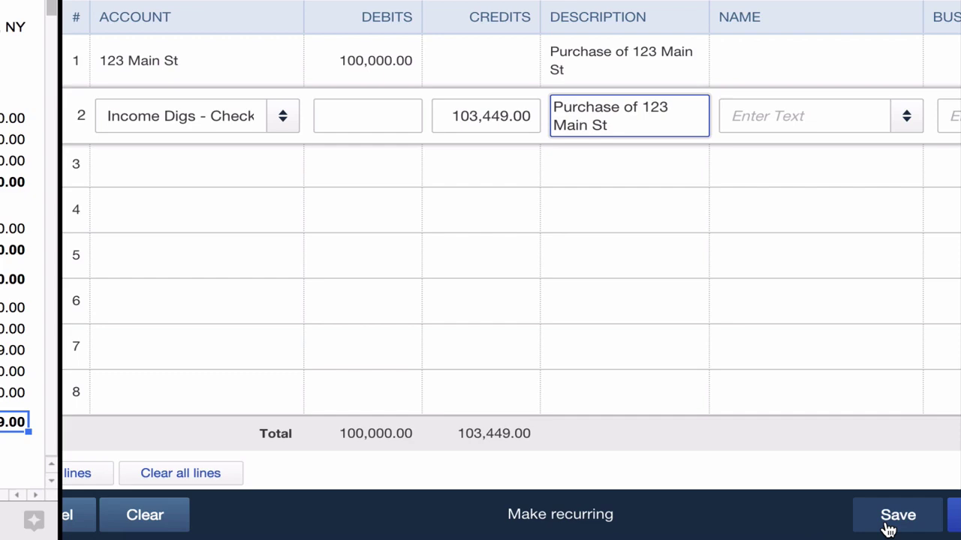
click(898, 515)
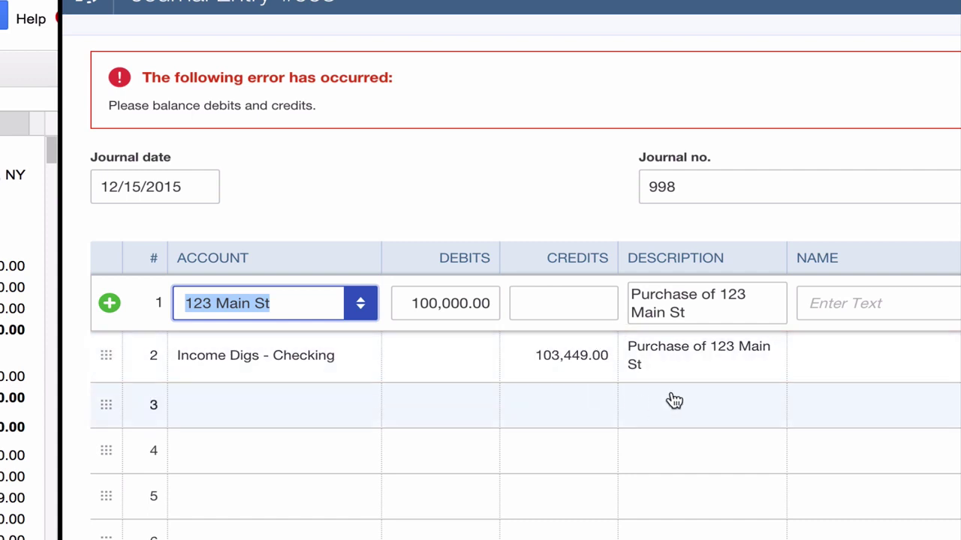
Step: Enter a 400 debit on line 3 of the journal entry with the description County Tax
scroll(670, 396, down, 3)
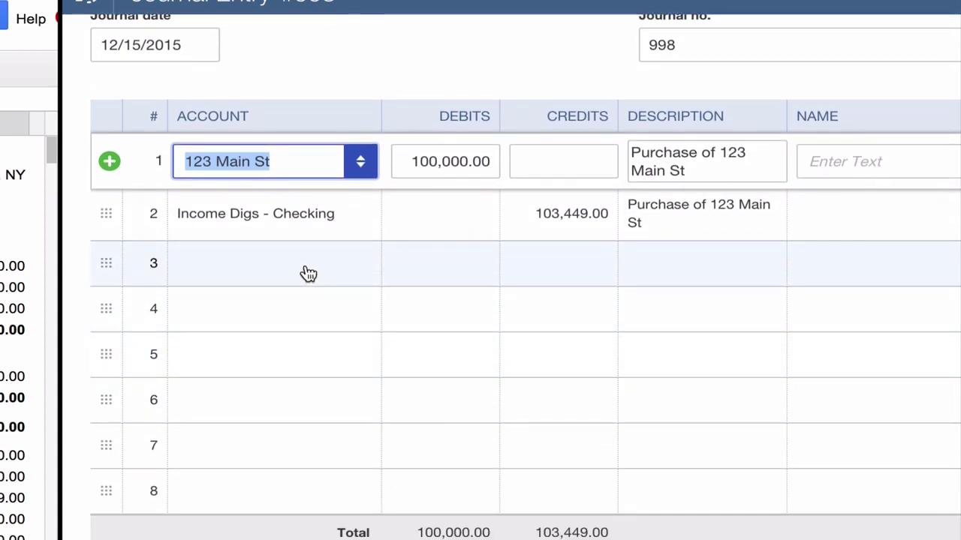
click(307, 274)
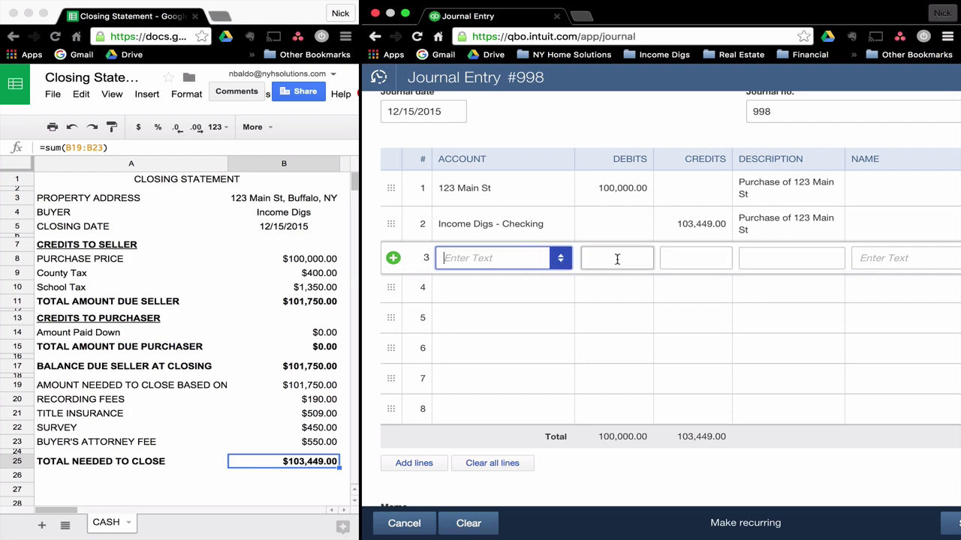
click(617, 258)
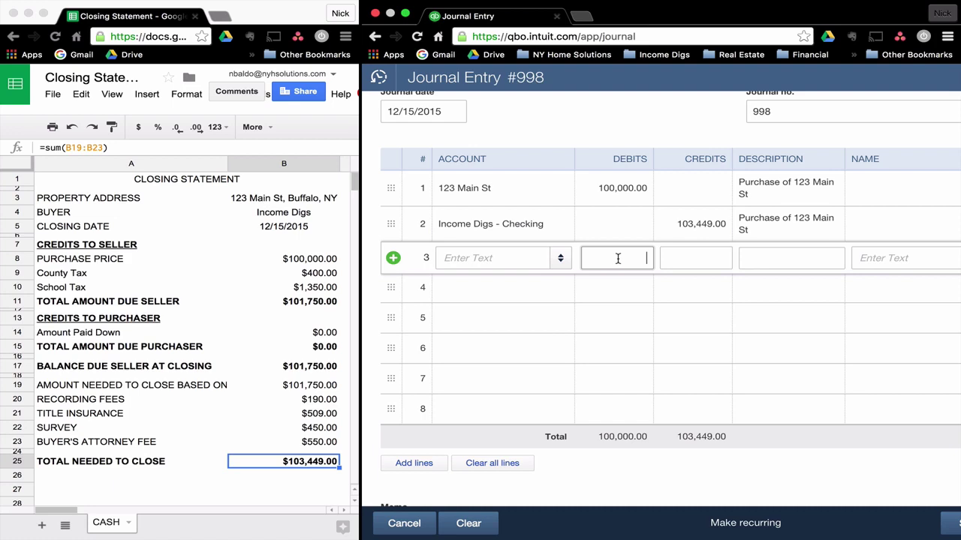
text(400)
key(Tab)
key(Tab)
text(County Ta)
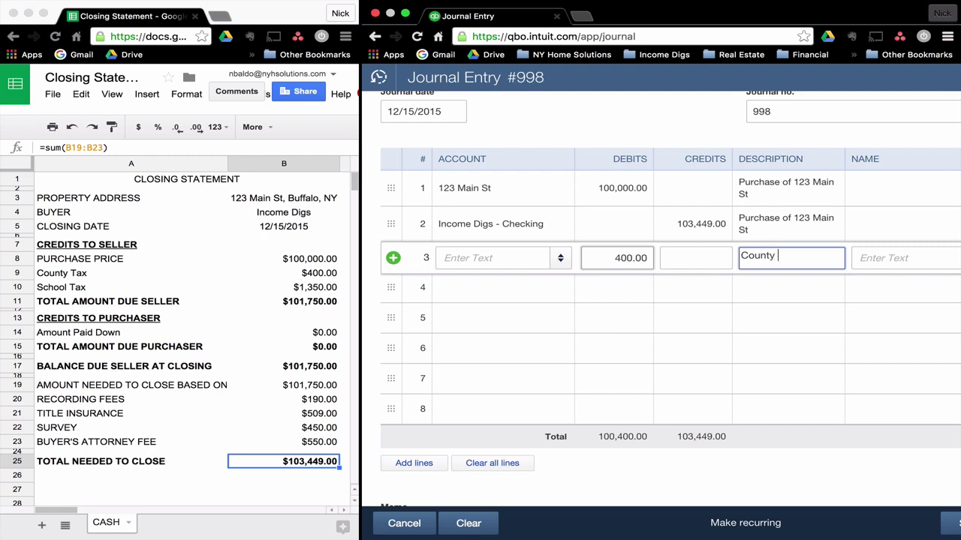
Step: Enter a 1,350 debit on line 4 with the description School Tax
click(605, 285)
text(1,350)
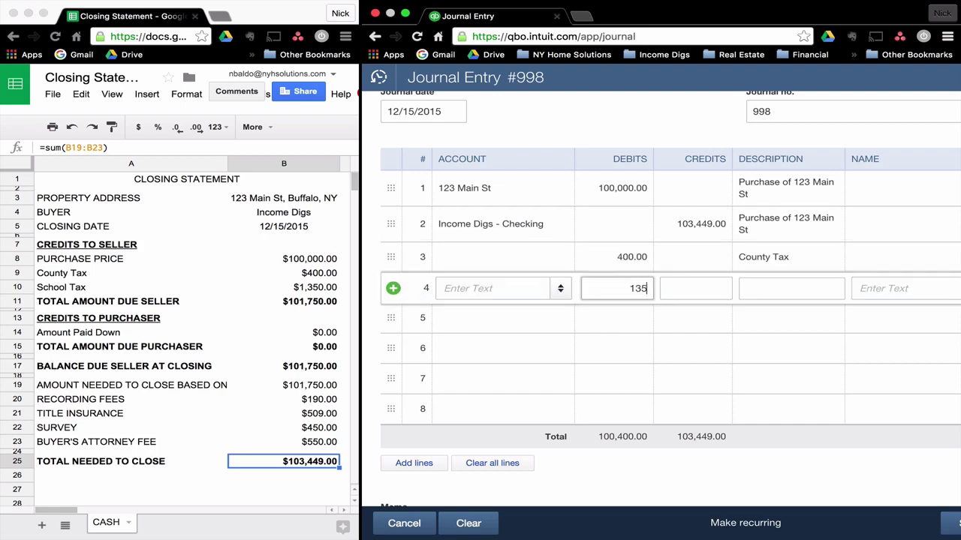
key(Tab)
key(Tab)
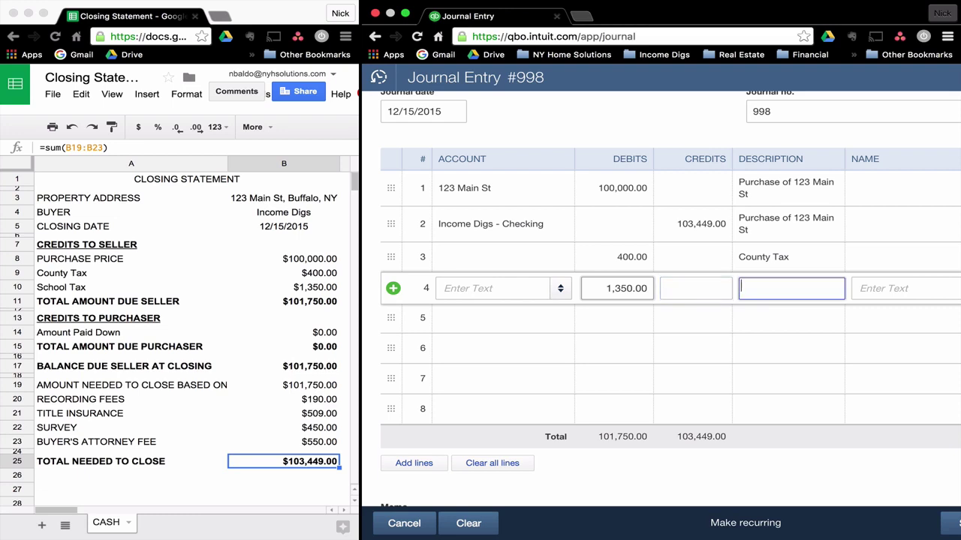
text(School Tax)
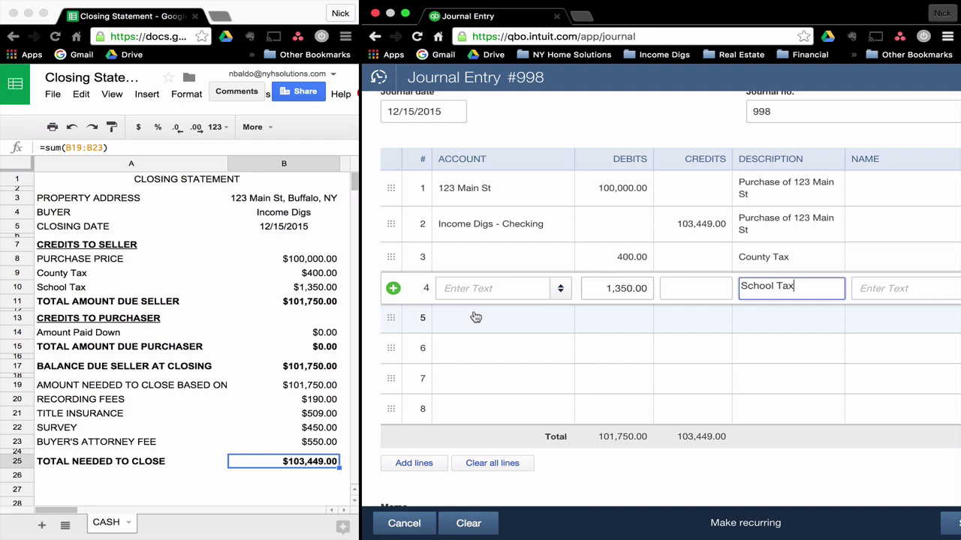
Step: Enter a 190 debit on line 5 with the description Recording Fees
click(600, 320)
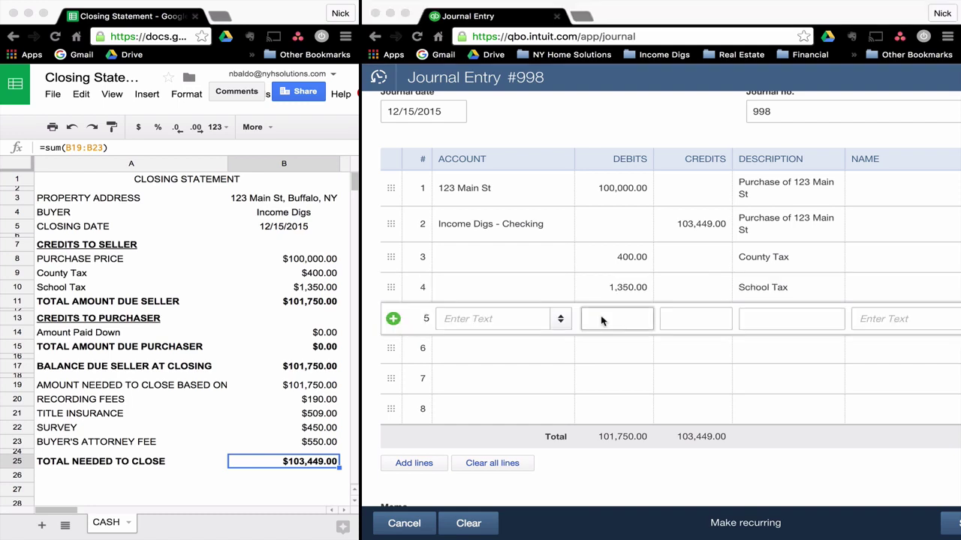
click(601, 320)
text(19)
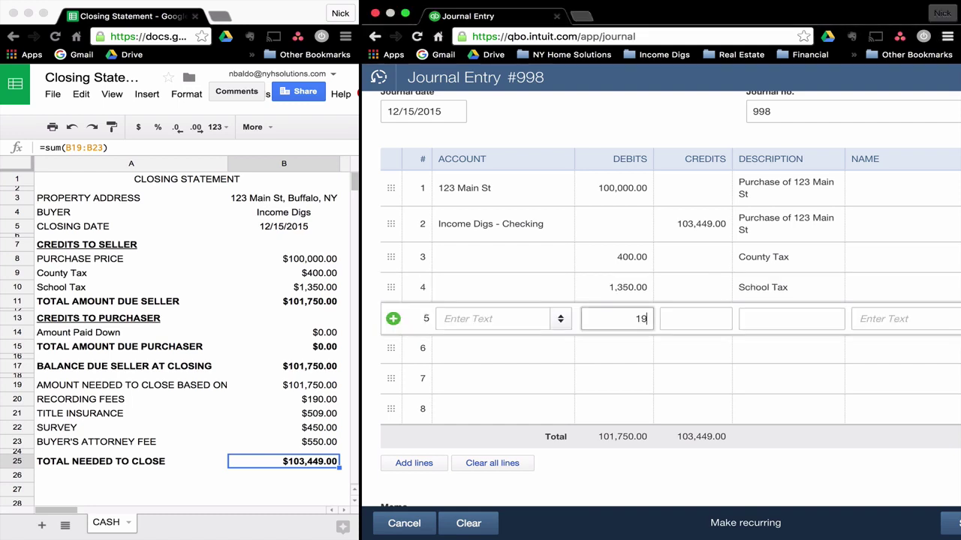
text(0)
key(Tab)
key(Tab)
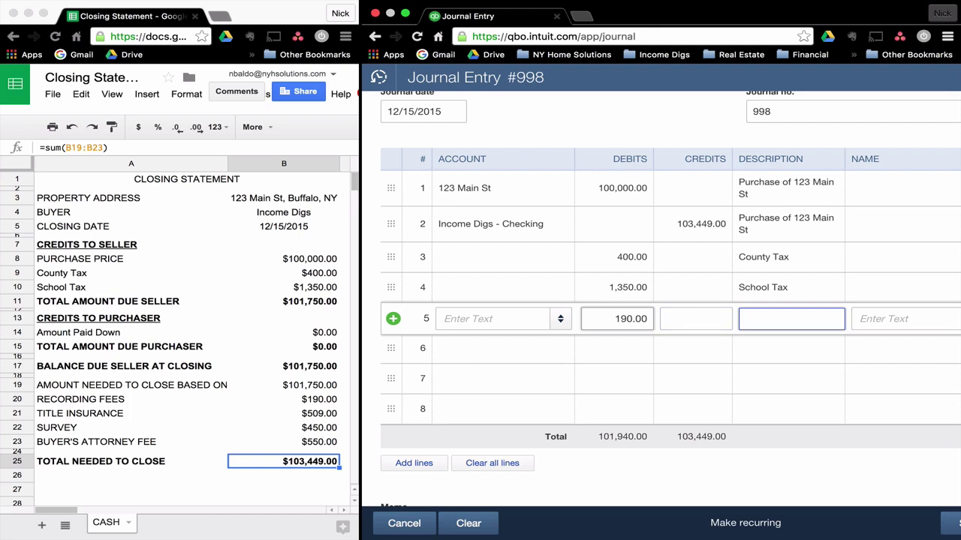
text(Reo)
text(ording Fees)
Step: Enter a 509 debit on line 6 with the description Title Insurance
click(618, 347)
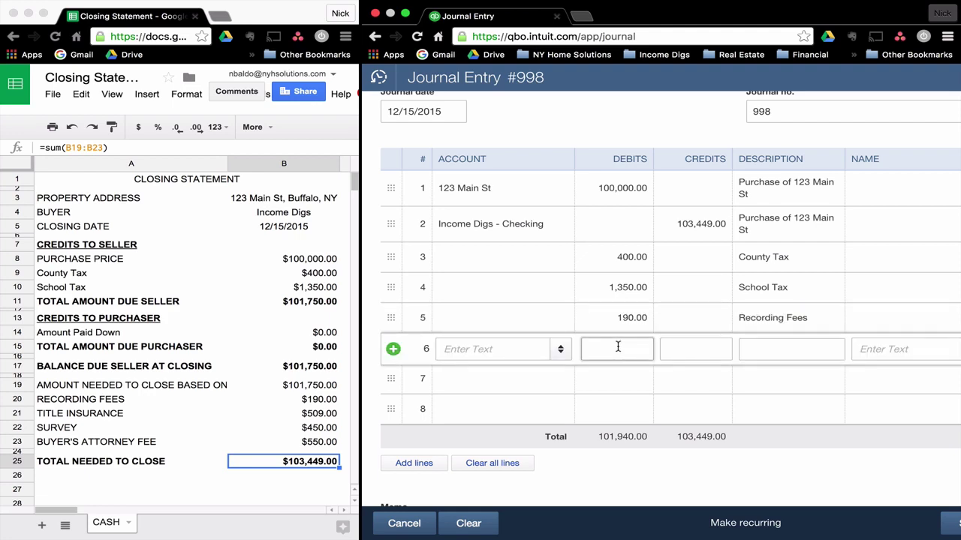
text(509)
key(Tab)
key(Tab)
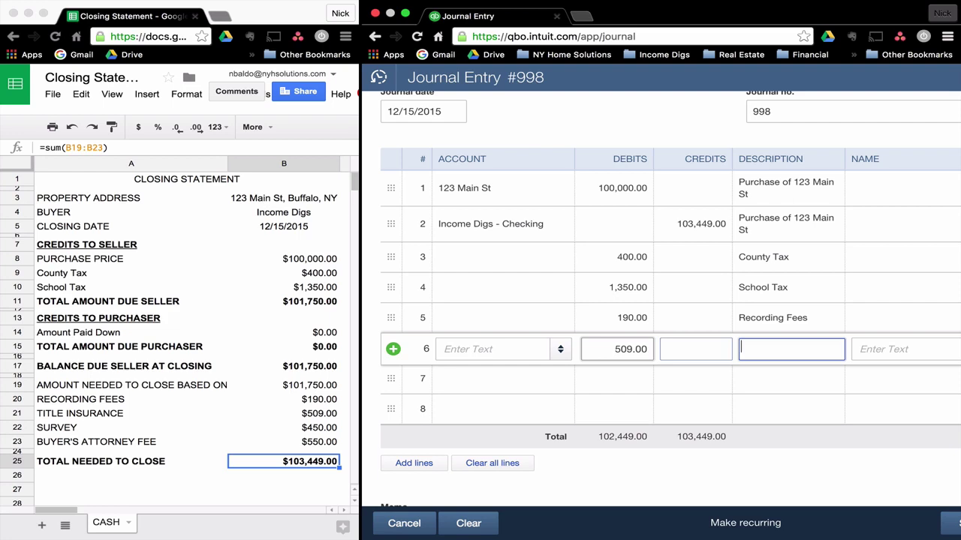
text(Title Insurance)
Step: Enter a 450 debit on line 7 with the description Survey
click(615, 376)
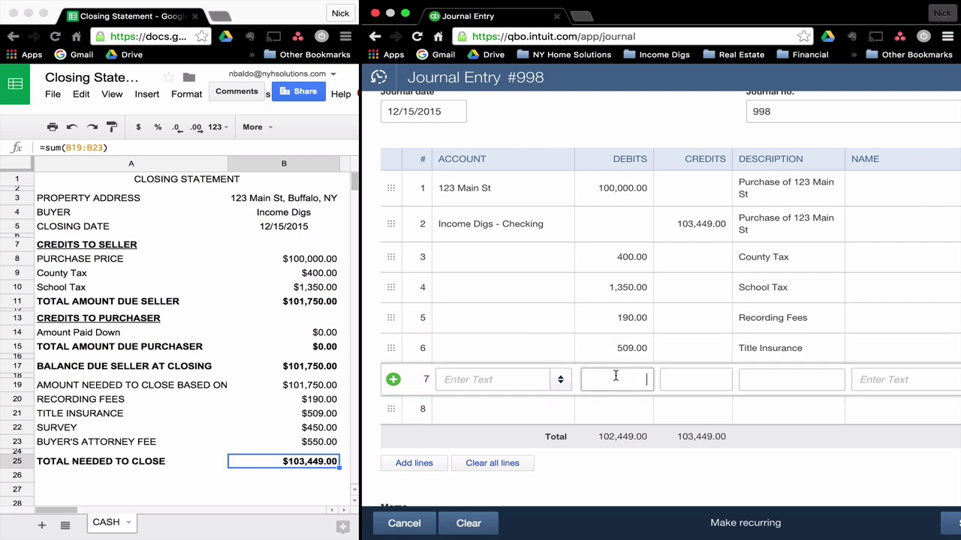
text(450)
key(Tab)
key(Tab)
text(Survey)
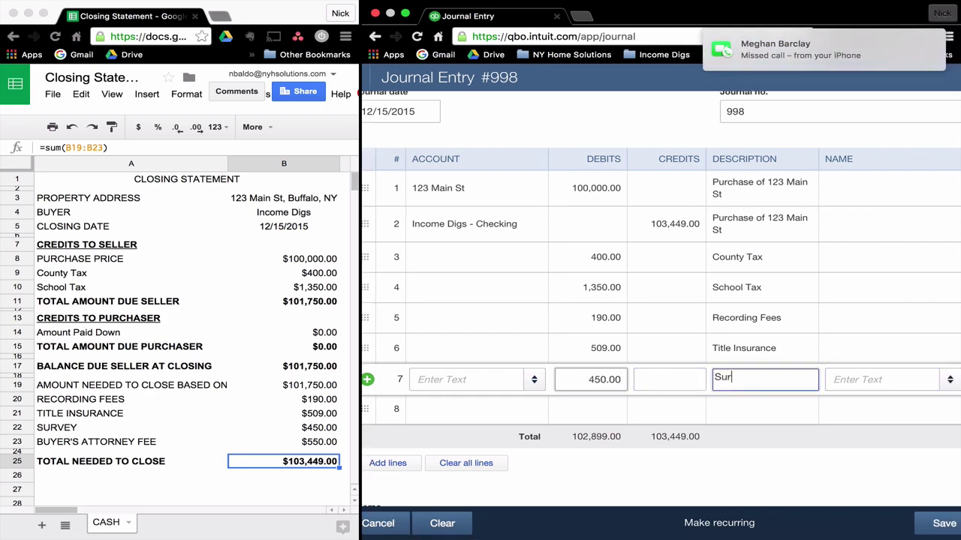
Step: Enter a 550 debit on line 8 with the description Buyer's Attorney Fee
click(617, 409)
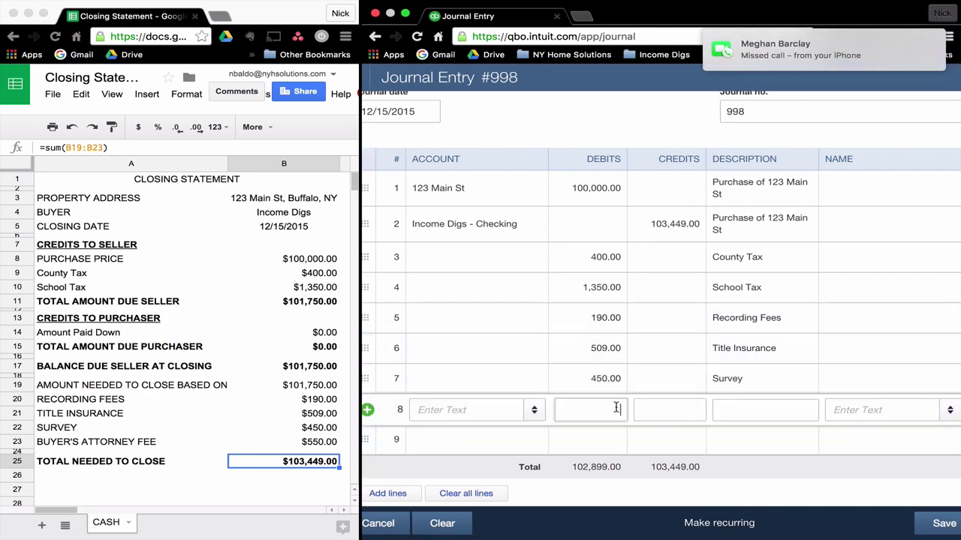
text(550)
key(Tab)
key(Tab)
text(Buyer's)
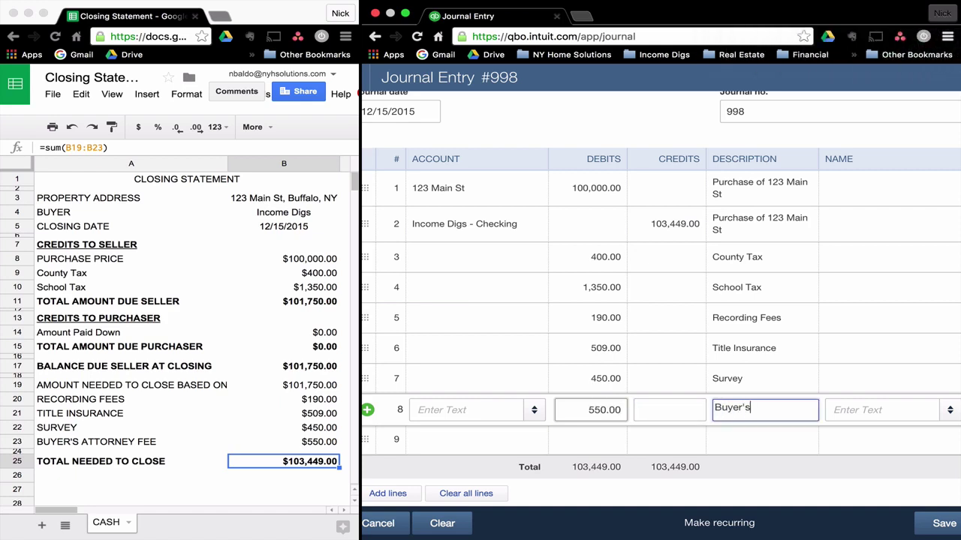
text( Attorney Fee)
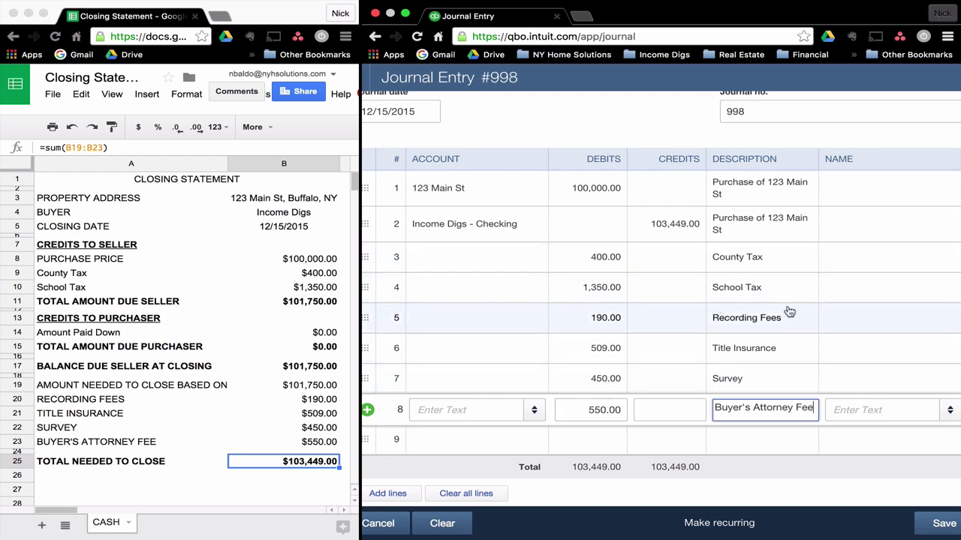
Step: Assign the County Tax and School Tax lines to the Property Tax account
click(751, 257)
click(437, 257)
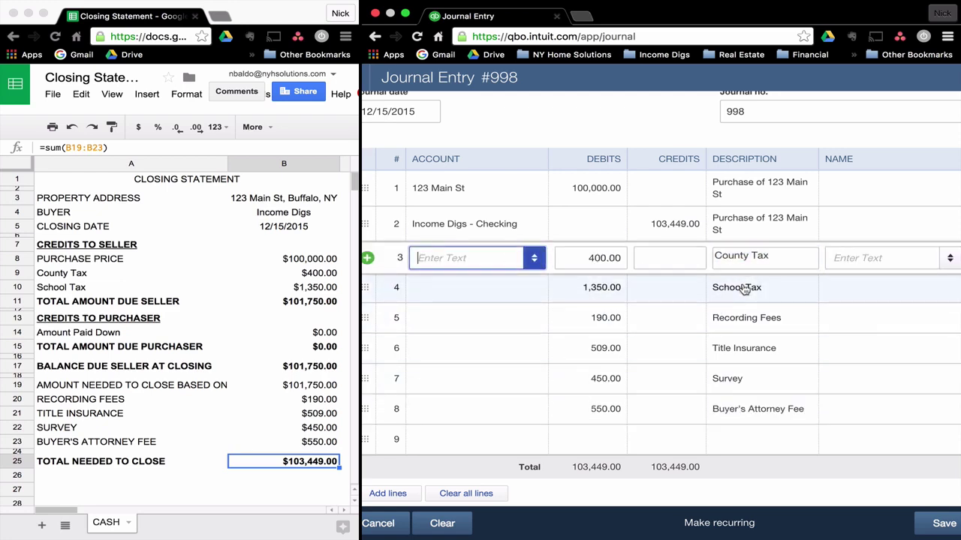
scroll(751, 294, left, 2)
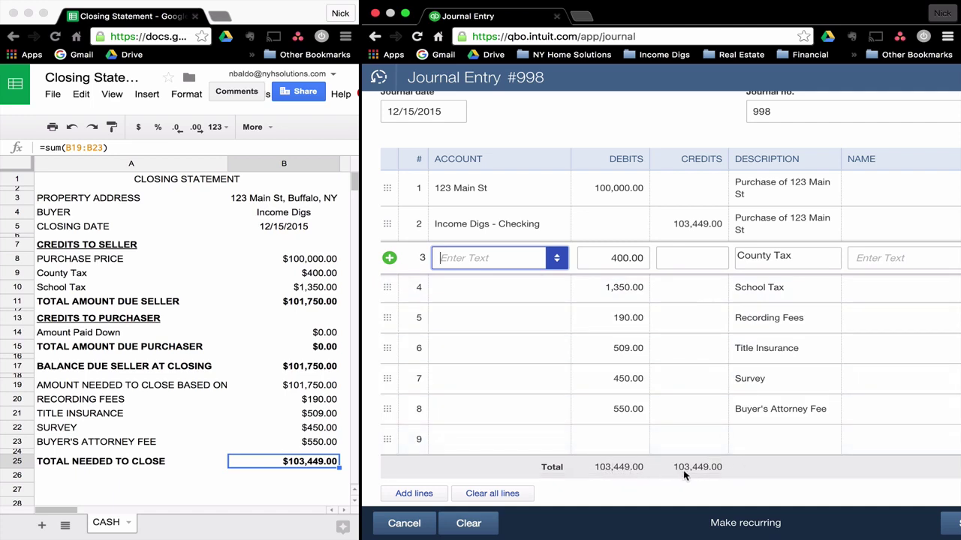
click(510, 257)
text(Property ta)
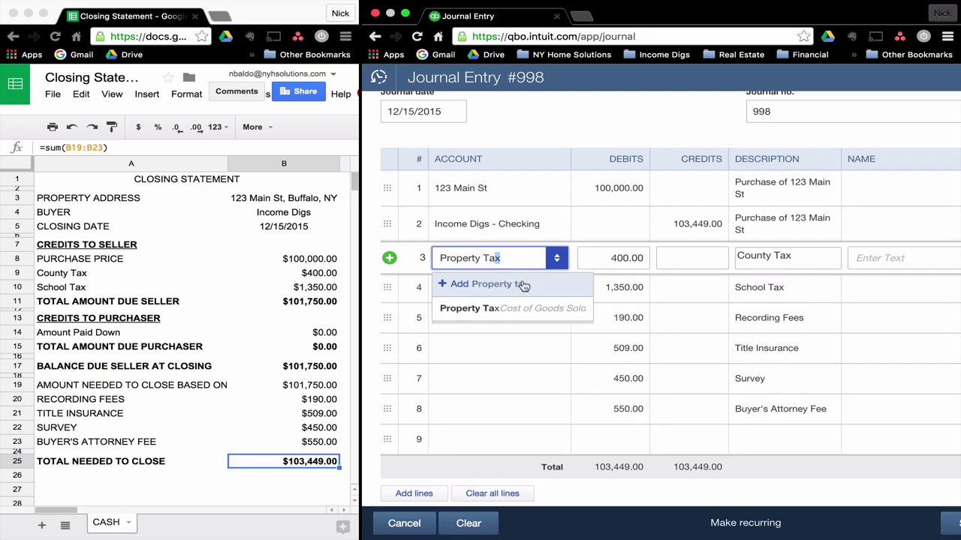
key(Tab)
click(490, 295)
text(Prope)
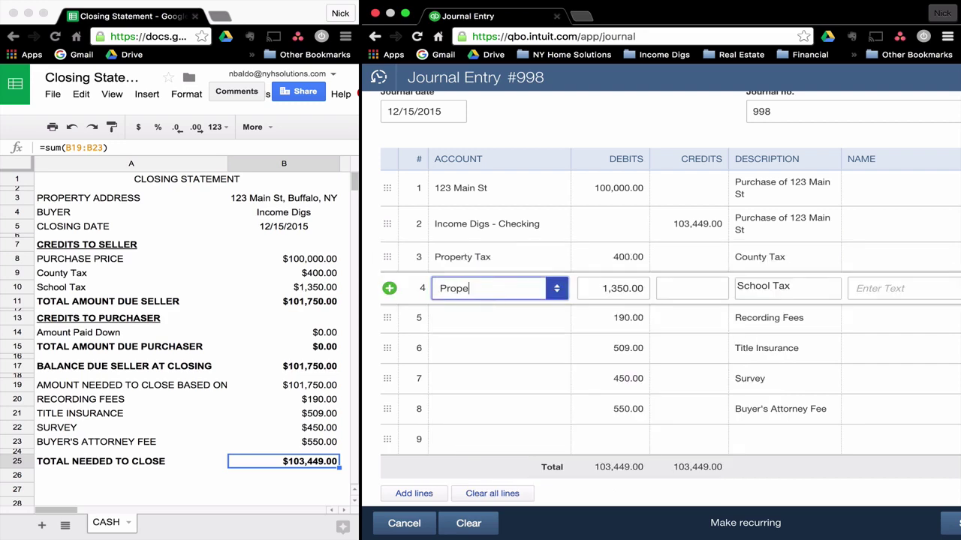
text(rty Tax)
click(496, 338)
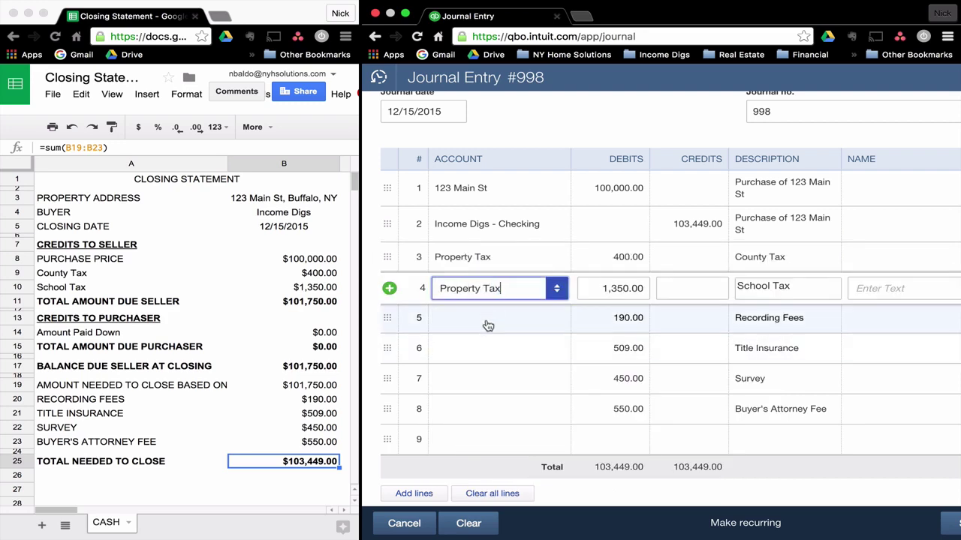
Step: Assign the Recording Fees, Title Insurance and Survey lines to the Professional Services account under Cost of Goods Sold
click(488, 325)
text(Profess)
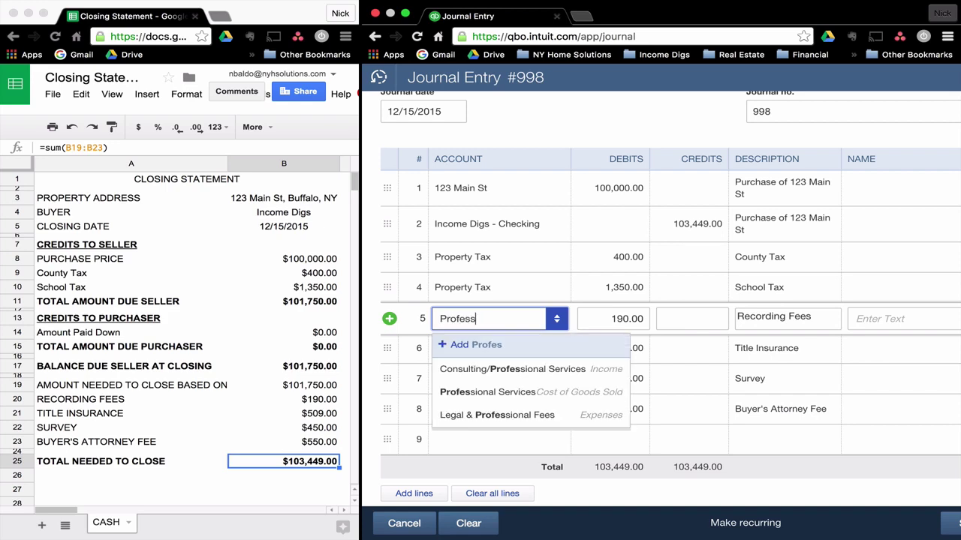
text(ional)
click(487, 392)
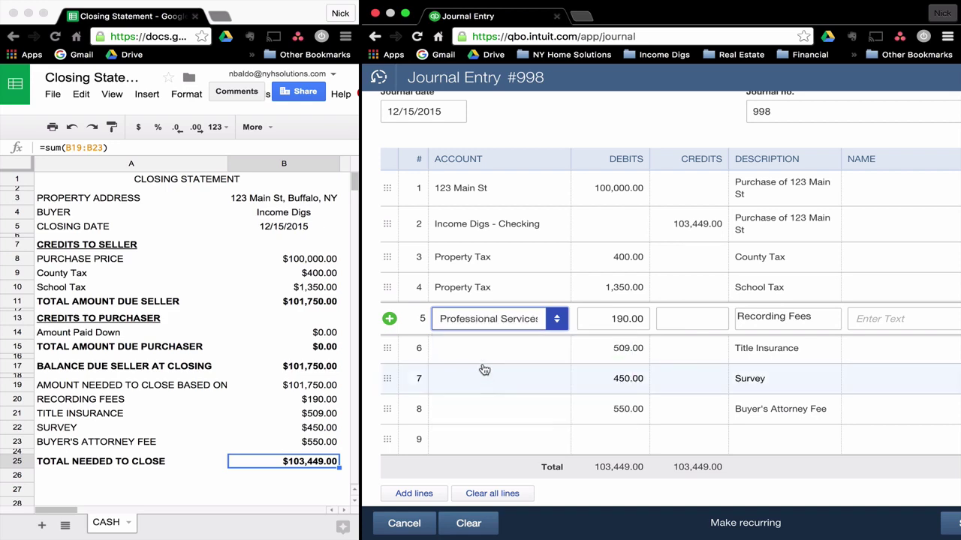
click(480, 348)
text(Professi)
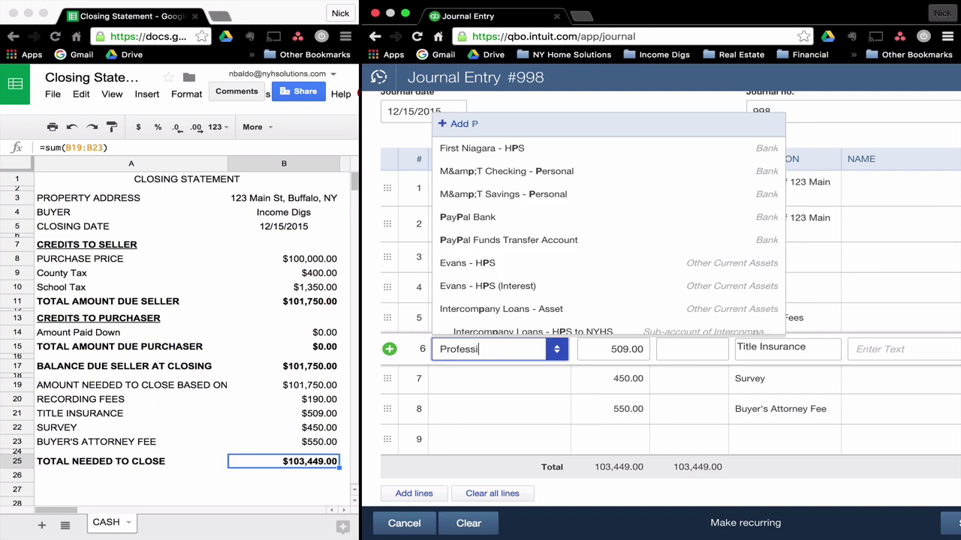
text(onal)
click(507, 421)
click(466, 381)
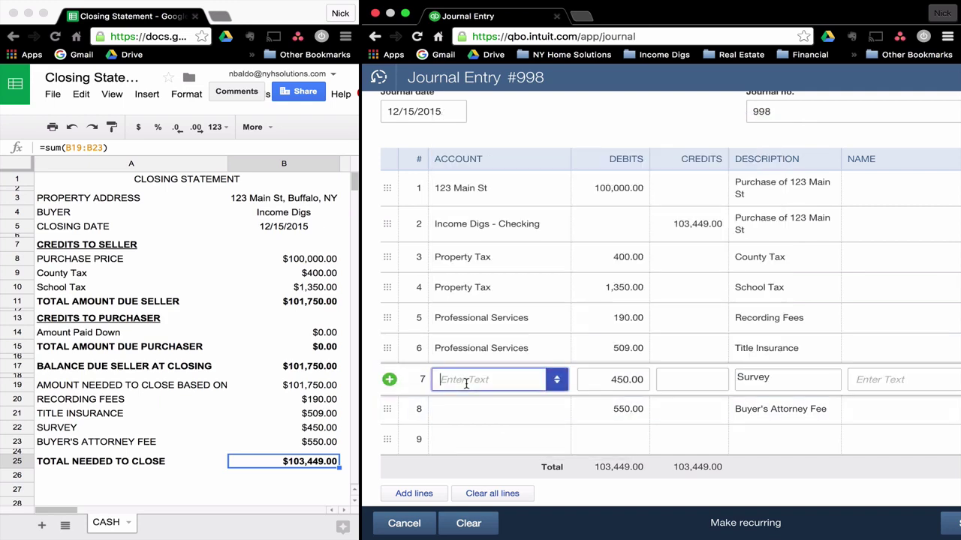
text(Professional)
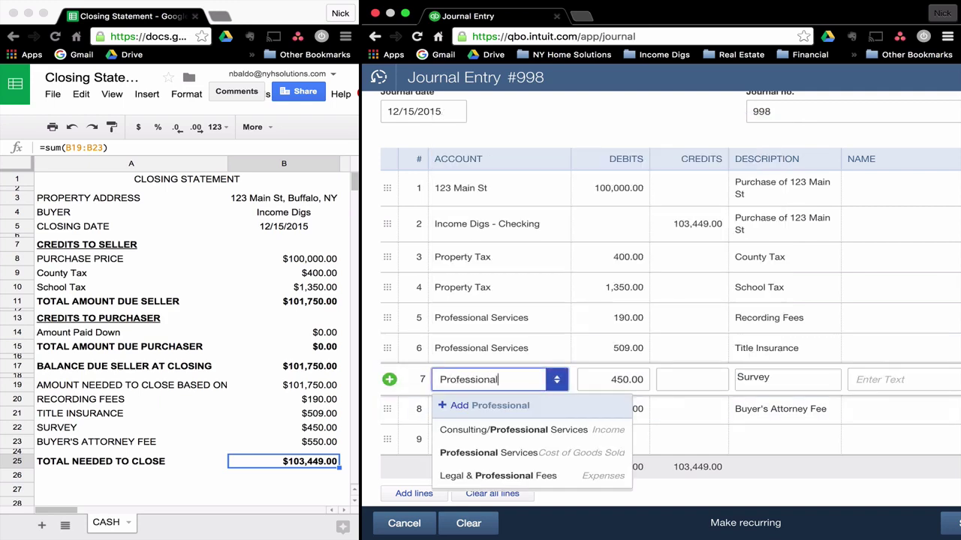
click(488, 453)
Step: Assign the Buyer's Attorney Fee line to the Legal Fees account
click(477, 410)
text(L)
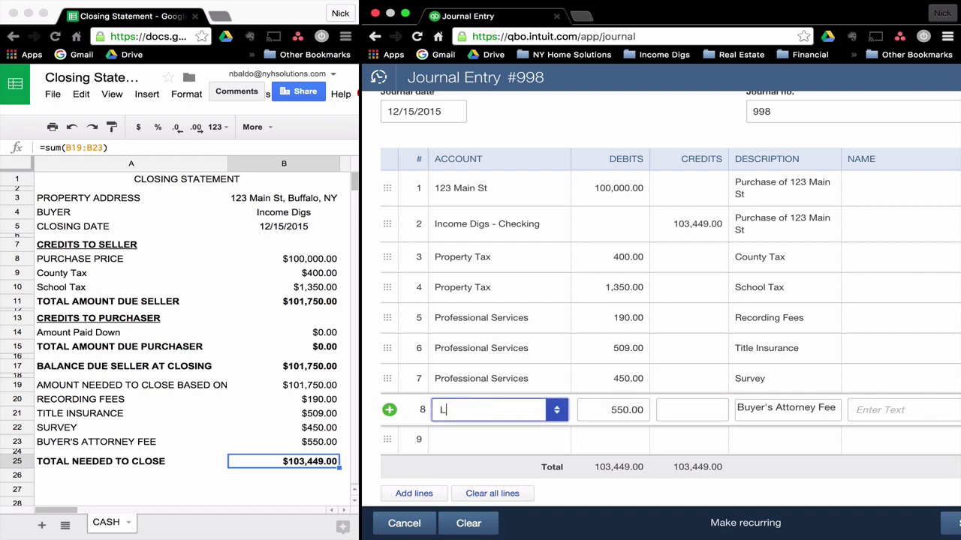
text(egal Fees)
key(Tab)
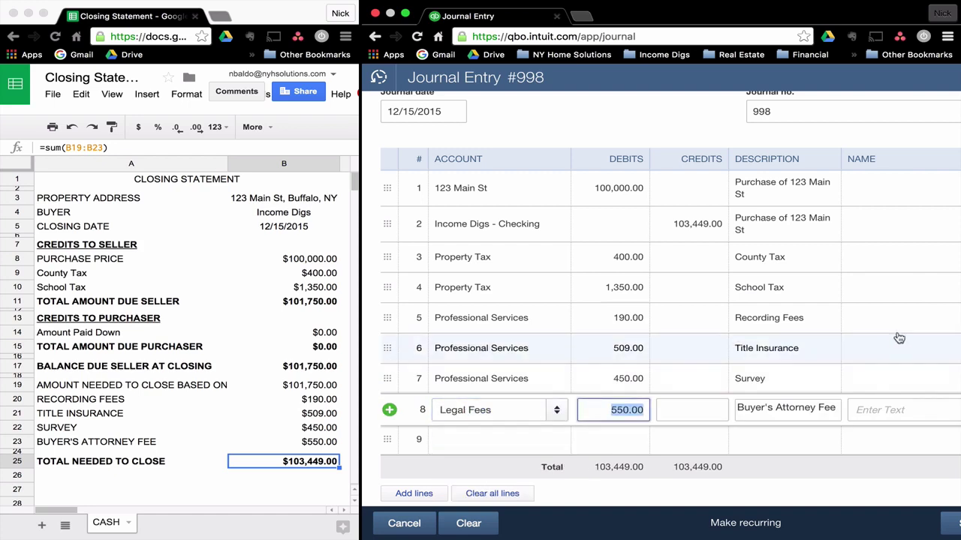
Step: Enlarge the journal entry's browser window to fill the screen and set the County Tax line's Name to City of Buffalo
click(406, 14)
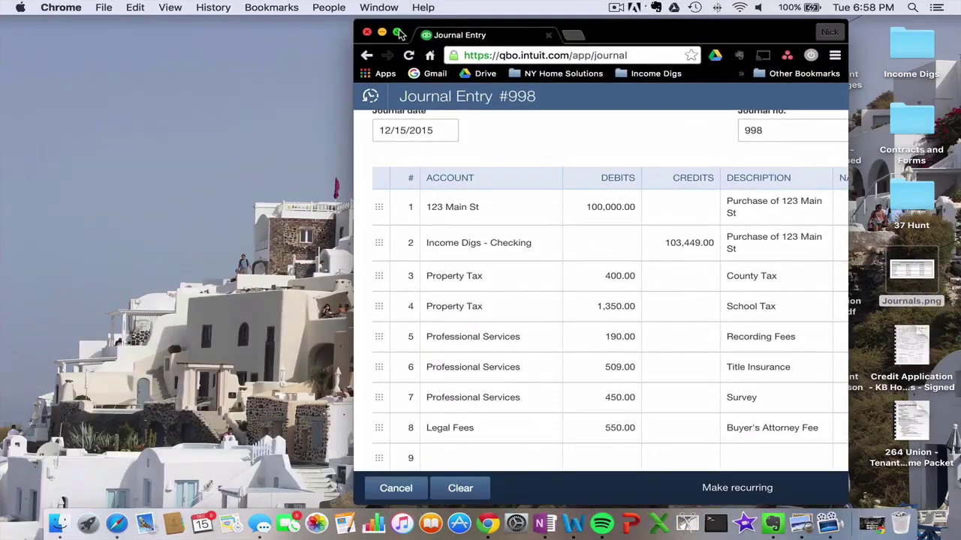
click(397, 33)
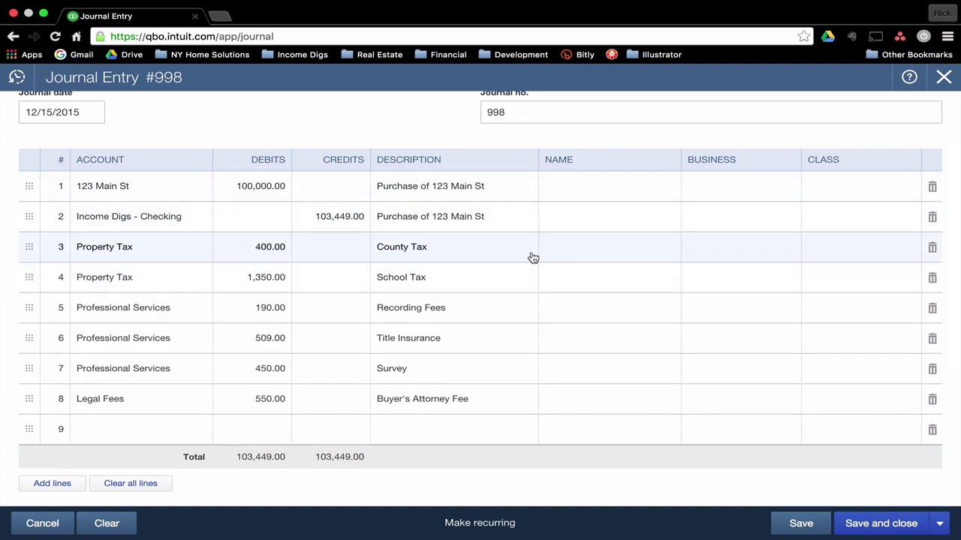
click(578, 256)
text(City )
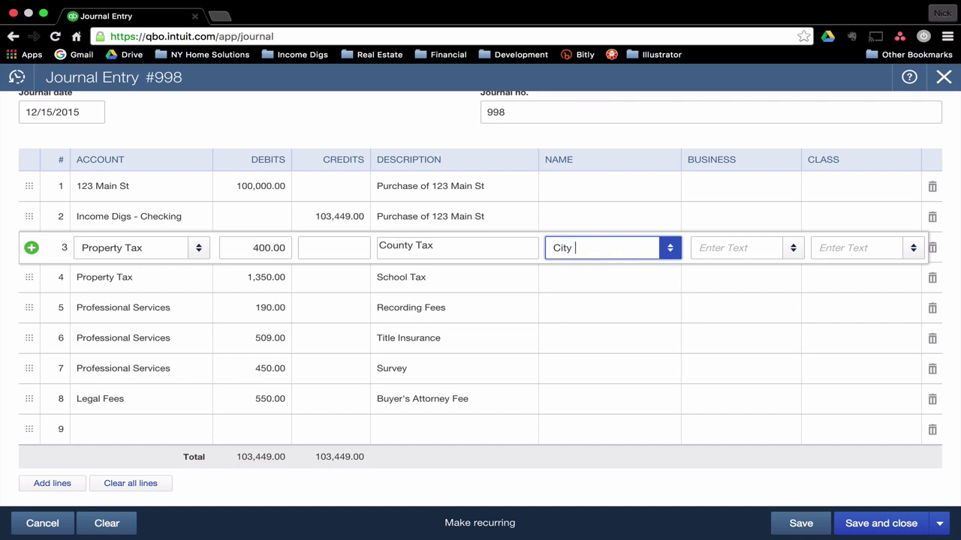
text(of Buffalo)
key(Tab)
Step: Set the School Tax line's Name to City of Buffalo
click(578, 279)
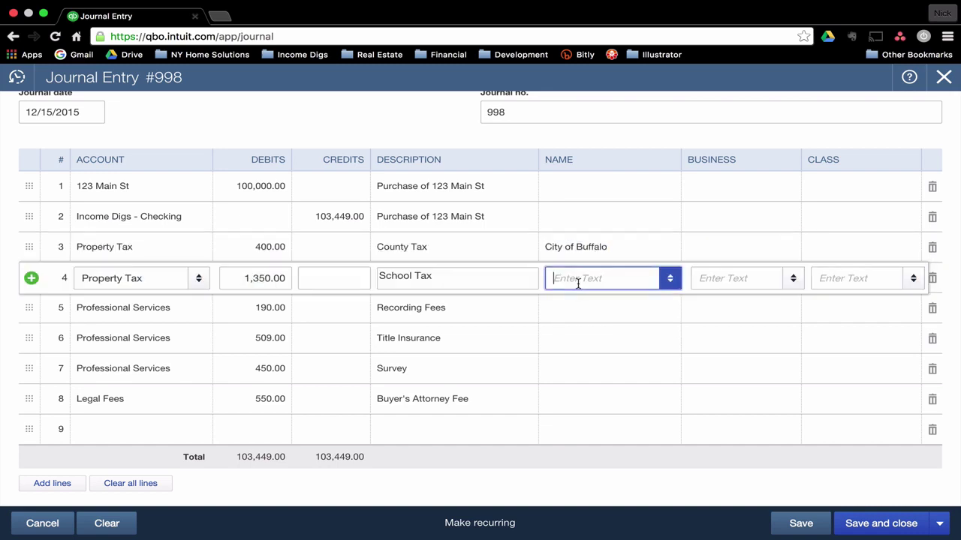
text(City B)
key(BackSpace)
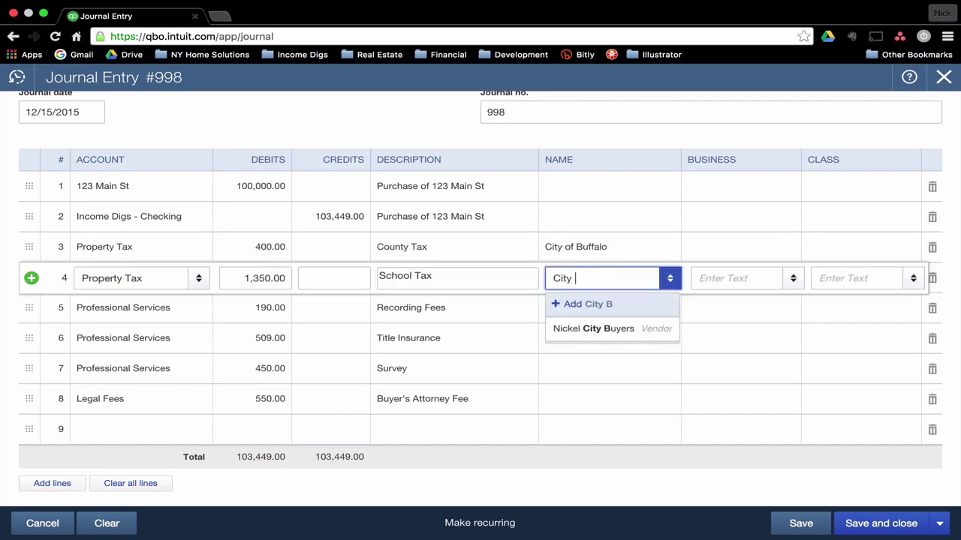
text(of Buffalo)
key(Tab)
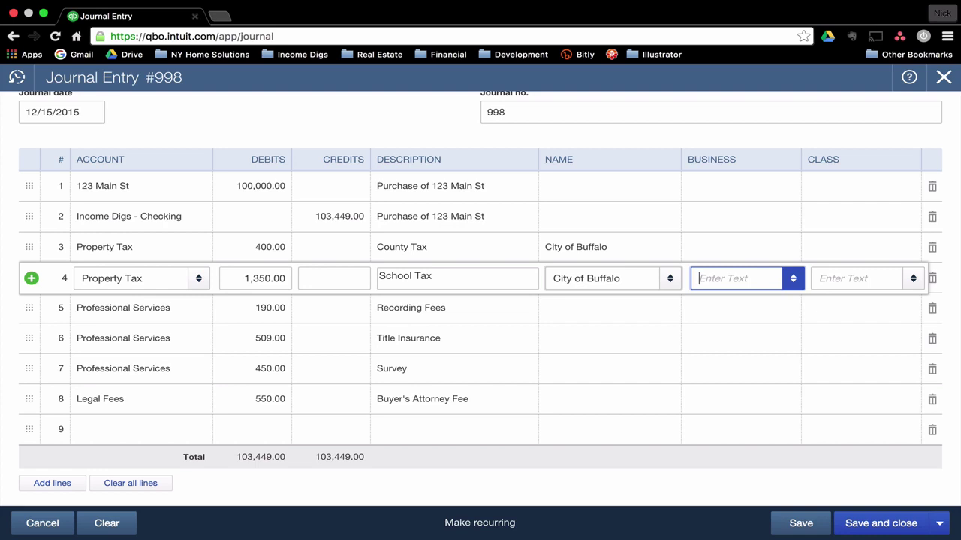
Step: Set Business to Income Digs on the 123 Main St and Income Digs - Checking purchase lines
click(732, 187)
text(Income Digs)
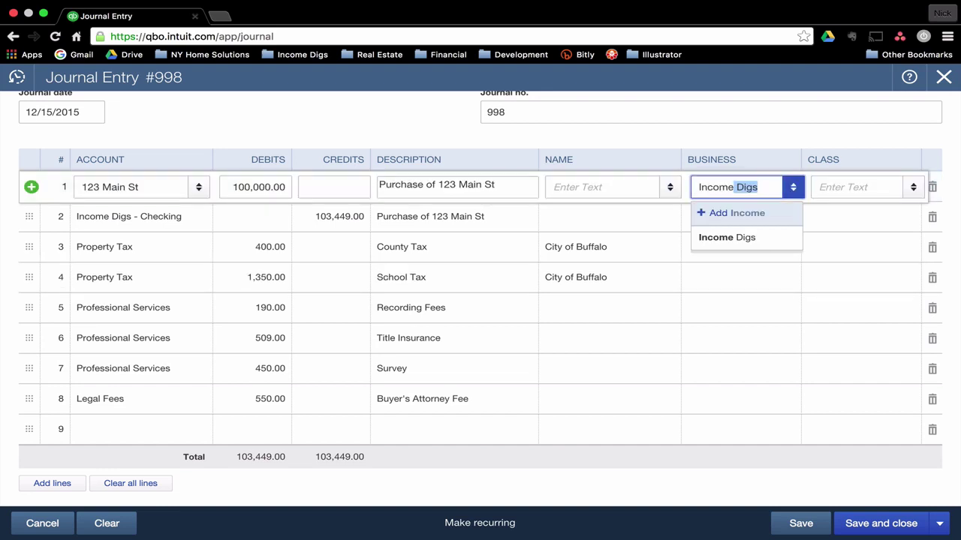
key(Tab)
click(766, 187)
key(ctrl+c)
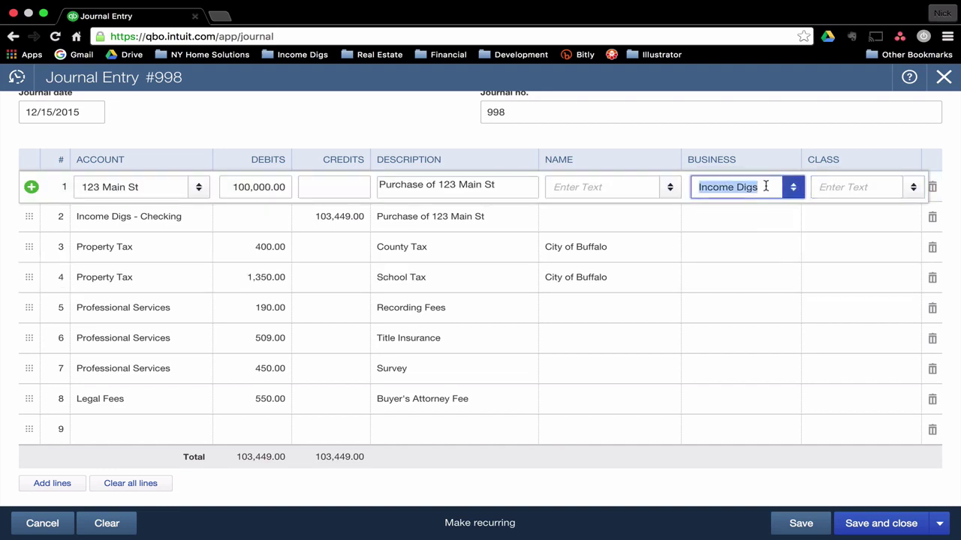
click(735, 238)
click(736, 217)
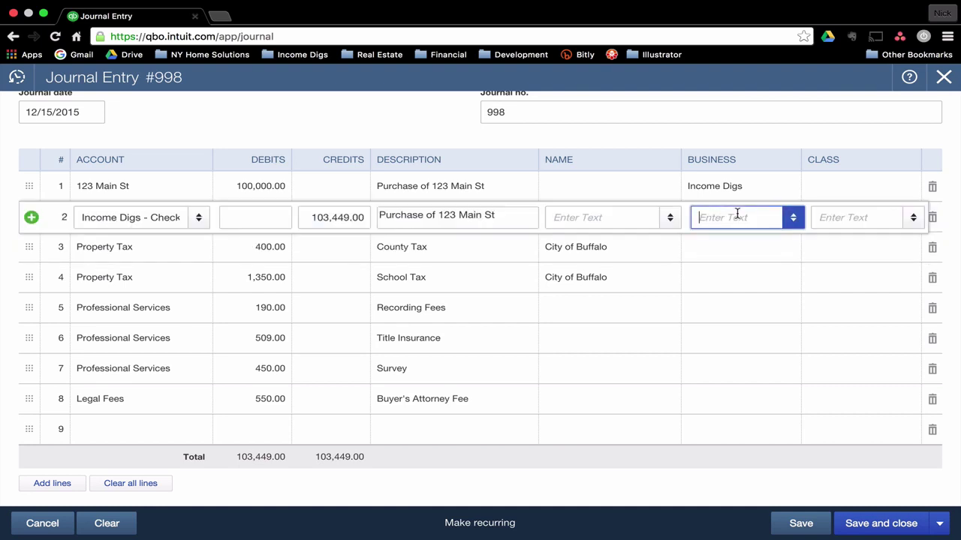
key(ctrl+v)
Step: Set Business to Income Digs on the County Tax and School Tax lines
click(715, 268)
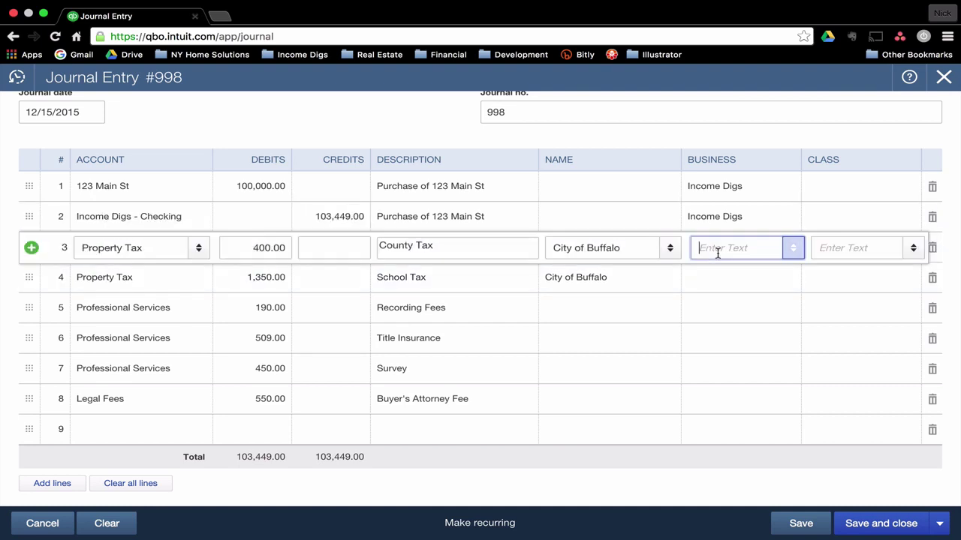
text(Income Digs)
click(719, 296)
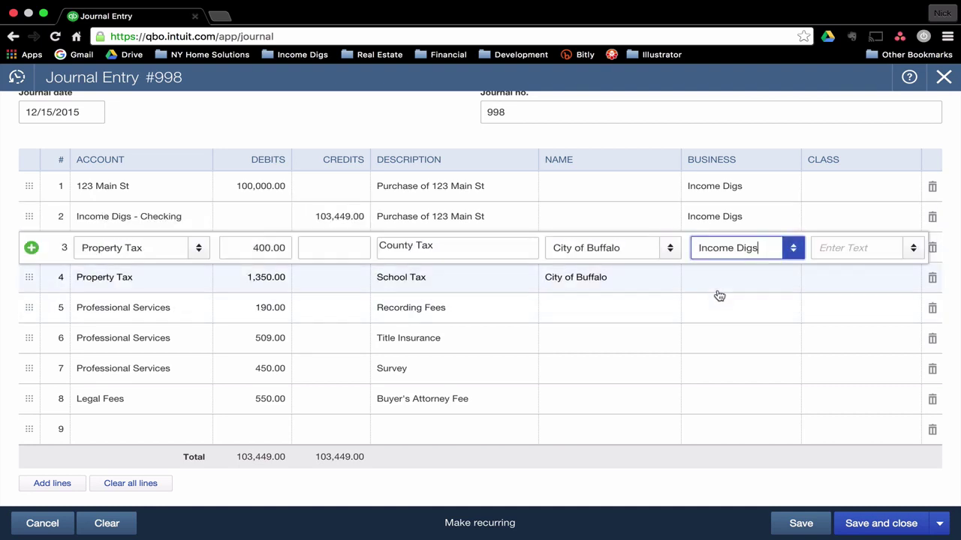
click(717, 281)
text(Income Digs)
Step: Set Business to Income Digs on the Recording Fees, Title Insurance and Survey lines
click(718, 328)
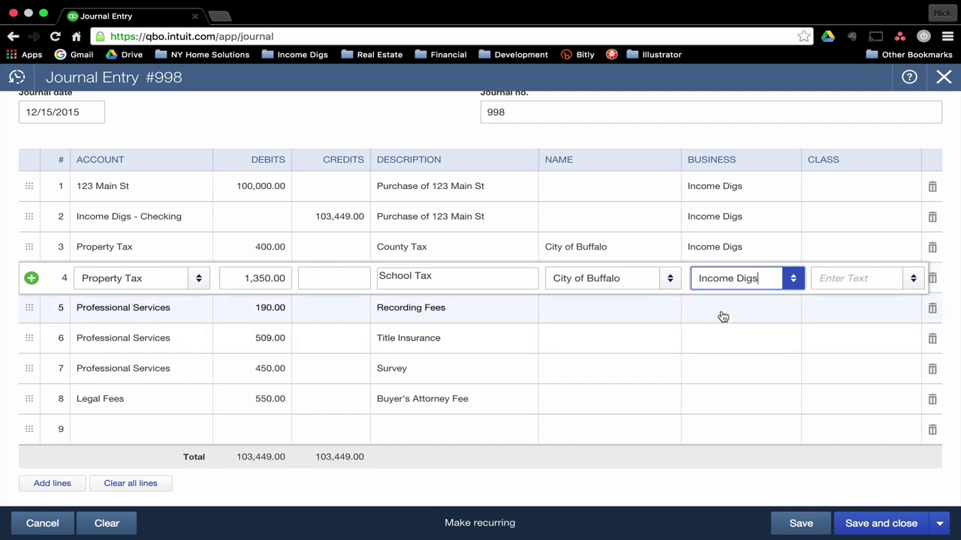
click(723, 317)
text(Income Digs)
click(722, 354)
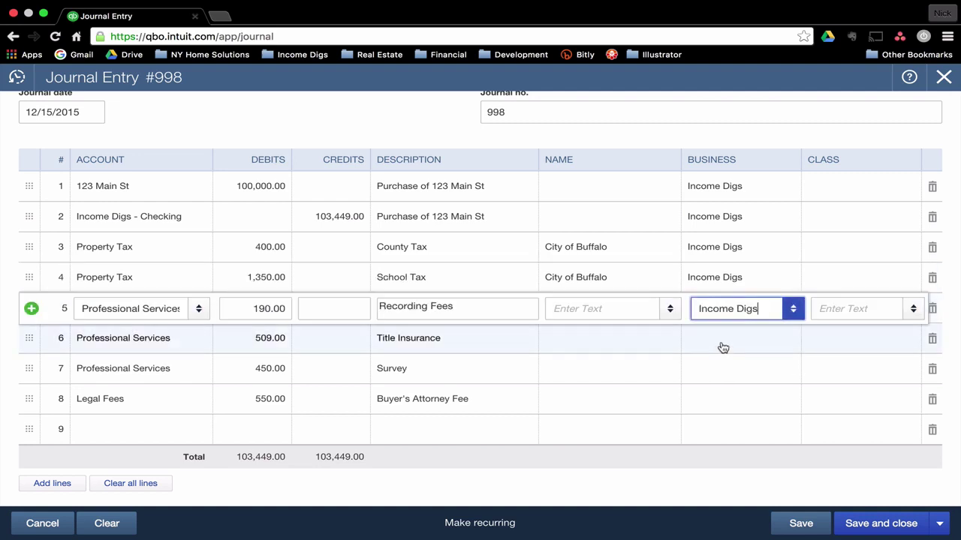
click(722, 345)
text(Income Digs)
click(722, 389)
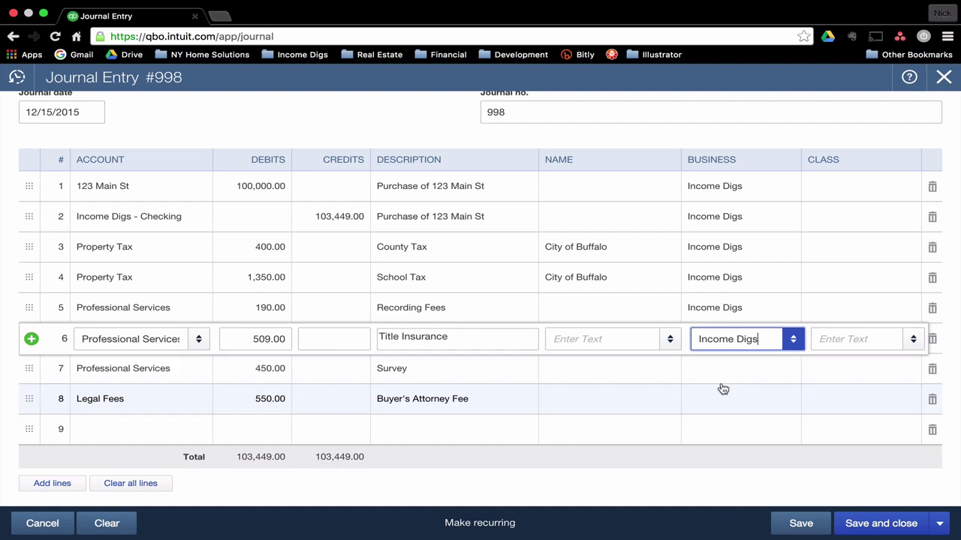
click(722, 374)
text(Income Digs)
Step: Set the Buyer's Attorney Fee line's Business to Income Digs, and save and close the journal entry with the Class fields left blank
click(720, 421)
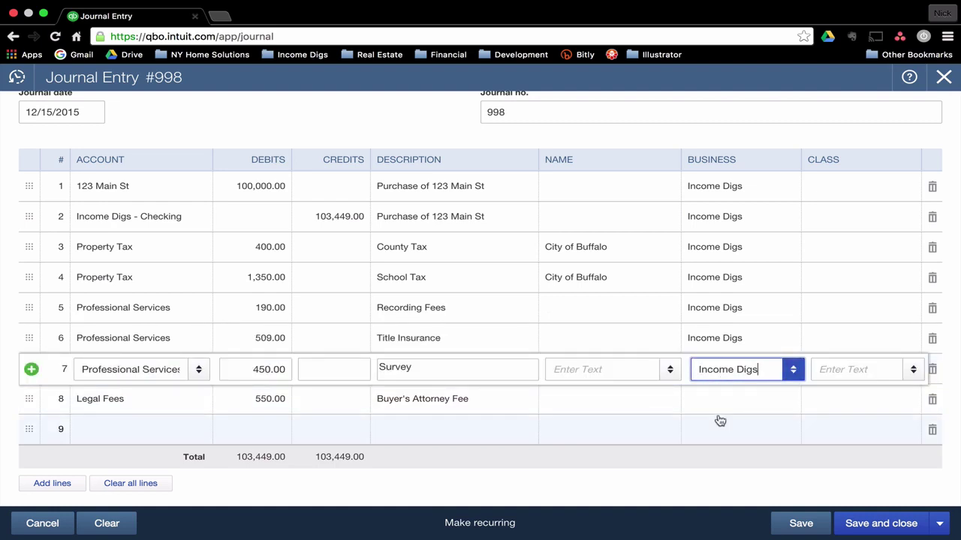
click(723, 399)
text(Income Digs)
key(Tab)
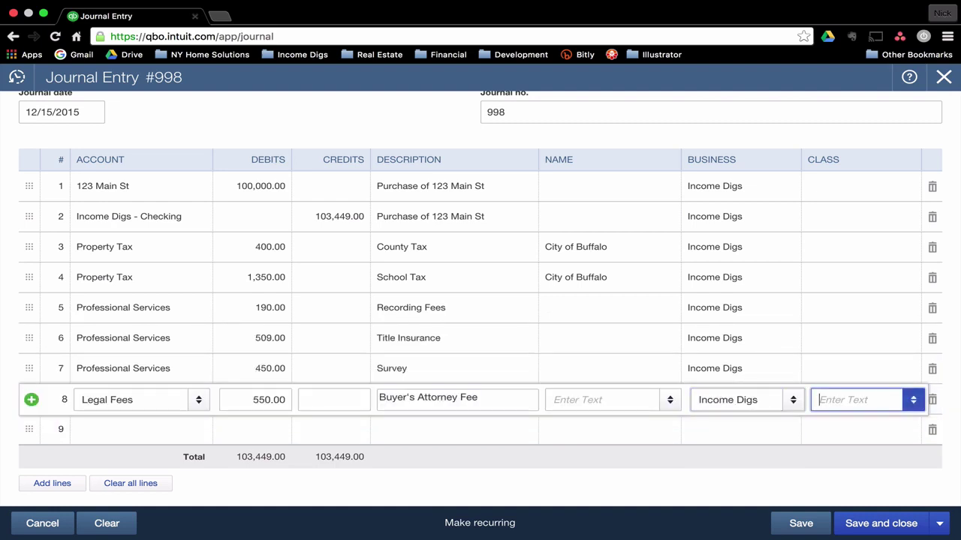
click(879, 521)
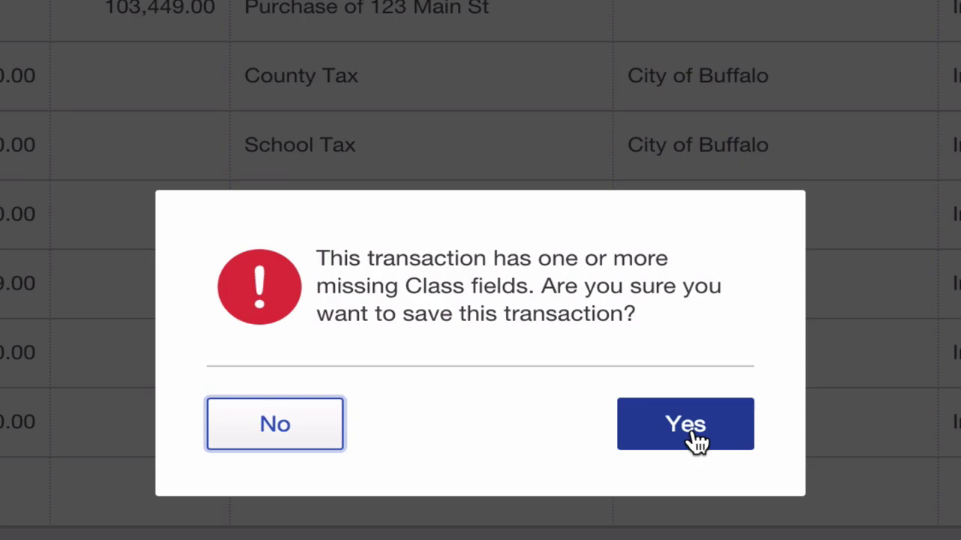
click(684, 424)
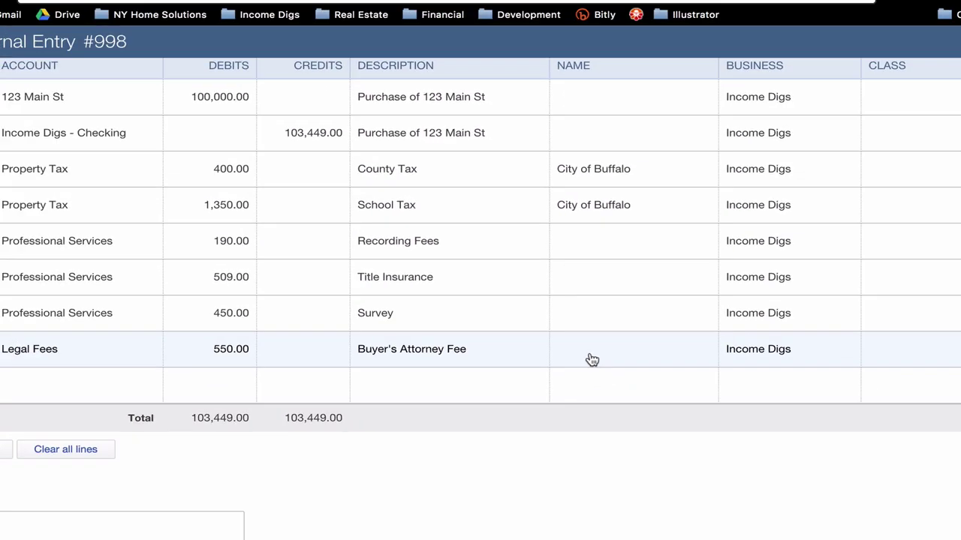